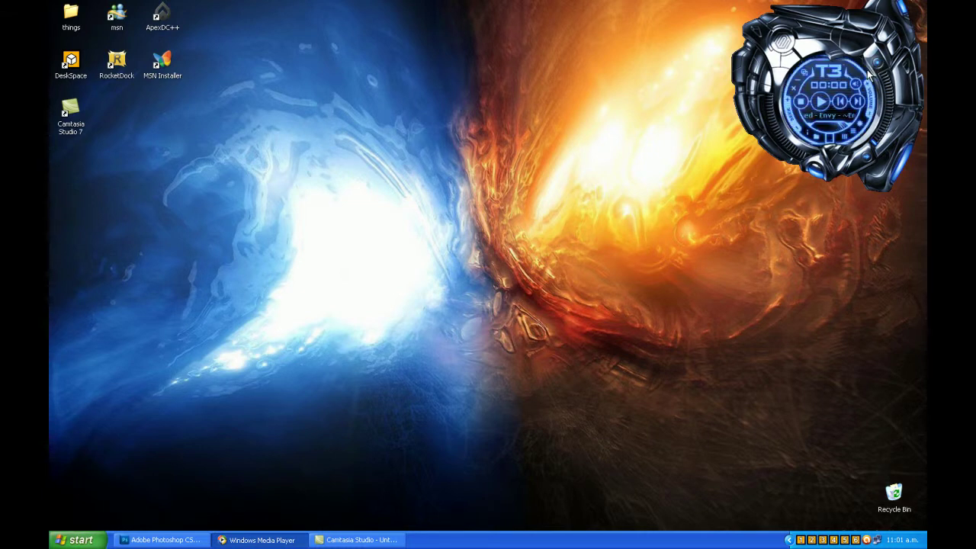
Step: Start the music track in the media player gadget and bring up the Start menu
click(821, 101)
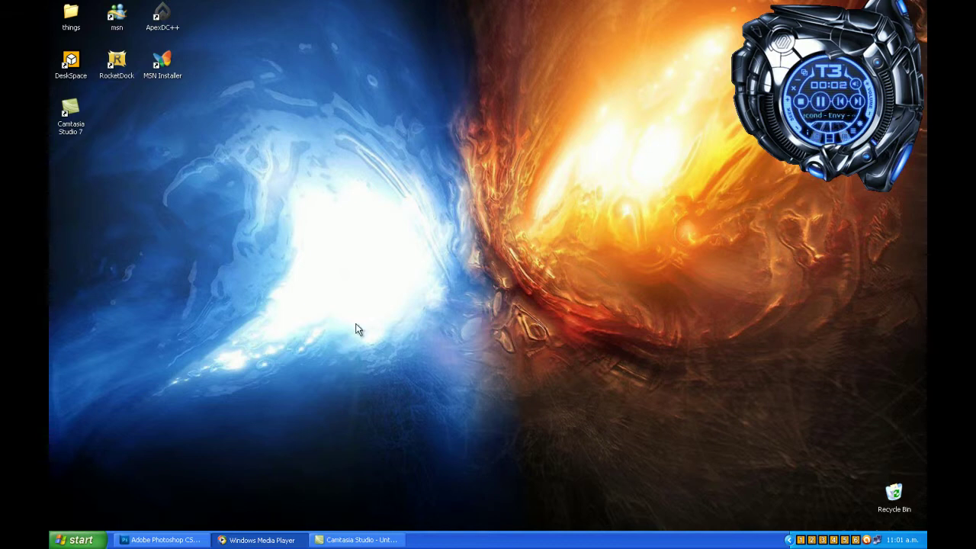
click(79, 540)
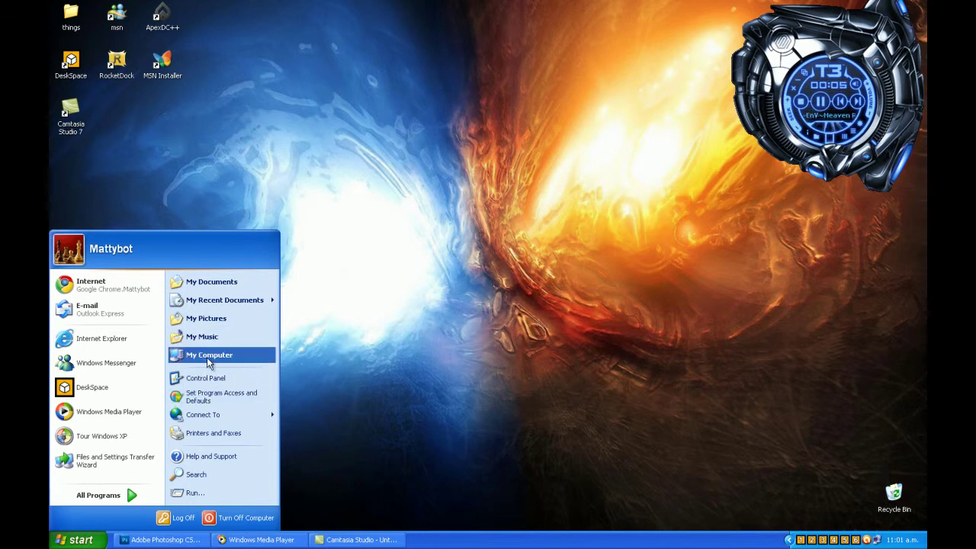
Step: Open My Computer and the MATT (D:) drive
click(199, 355)
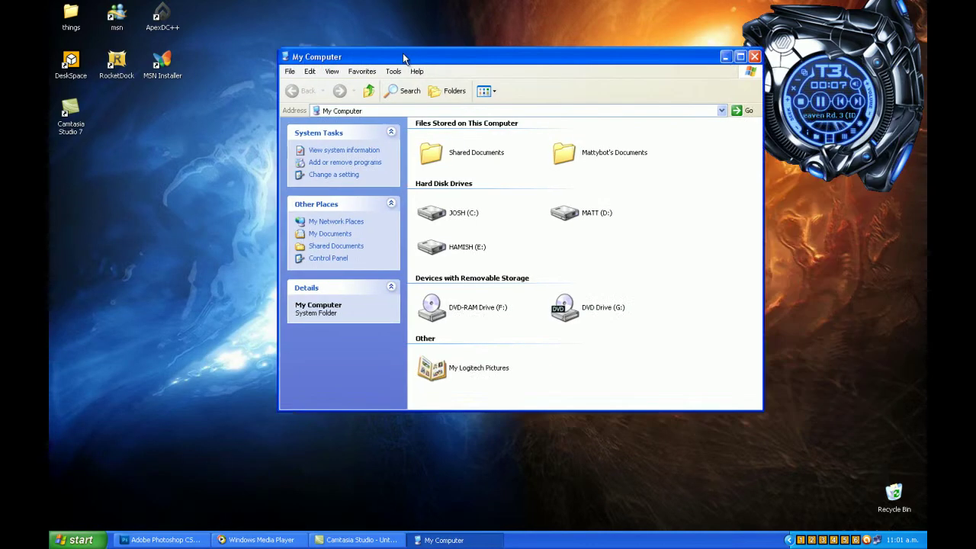
drag(541, 67, 394, 47)
double_click(559, 215)
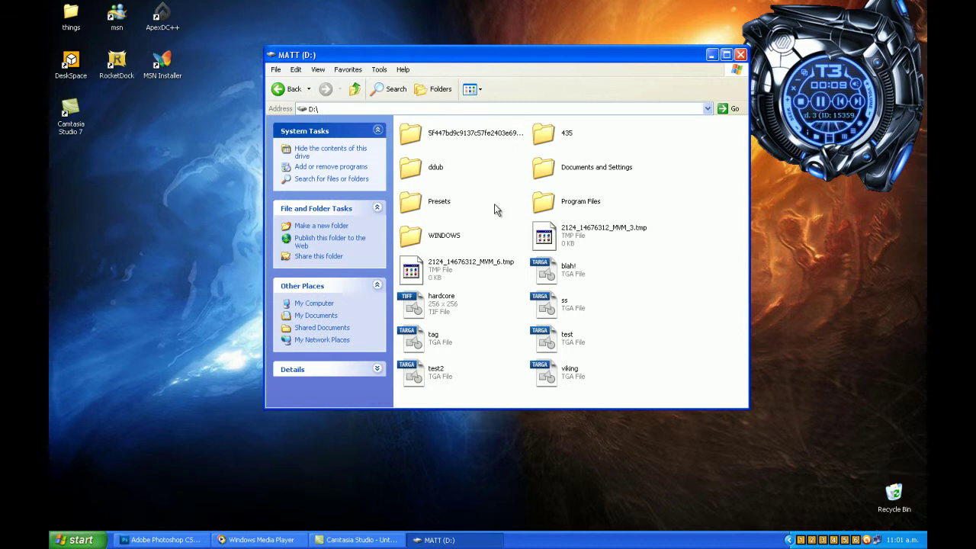
Step: Browse Program Files > Steam into the steamapps folder and scan its game cache files
double_click(558, 201)
scroll(491, 199, down, 5)
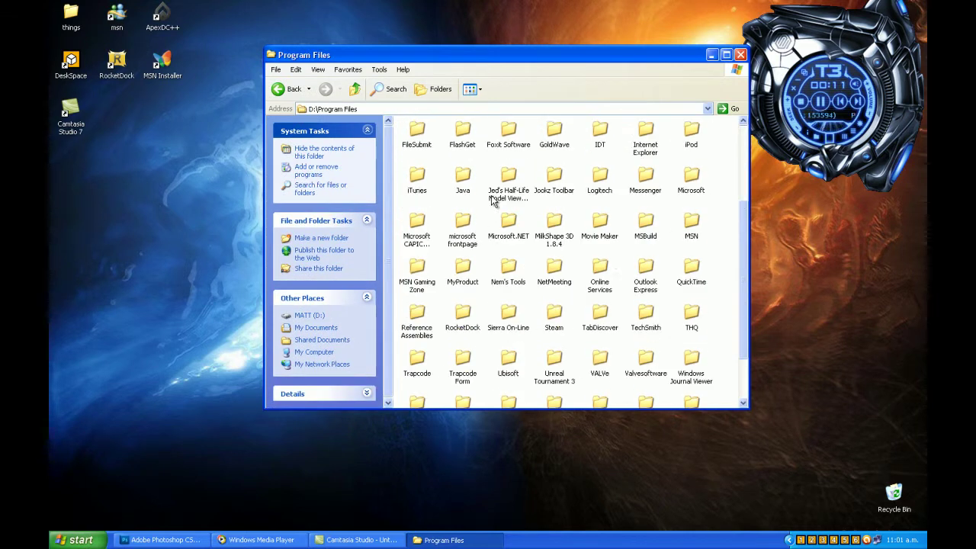
scroll(654, 291, down, 2)
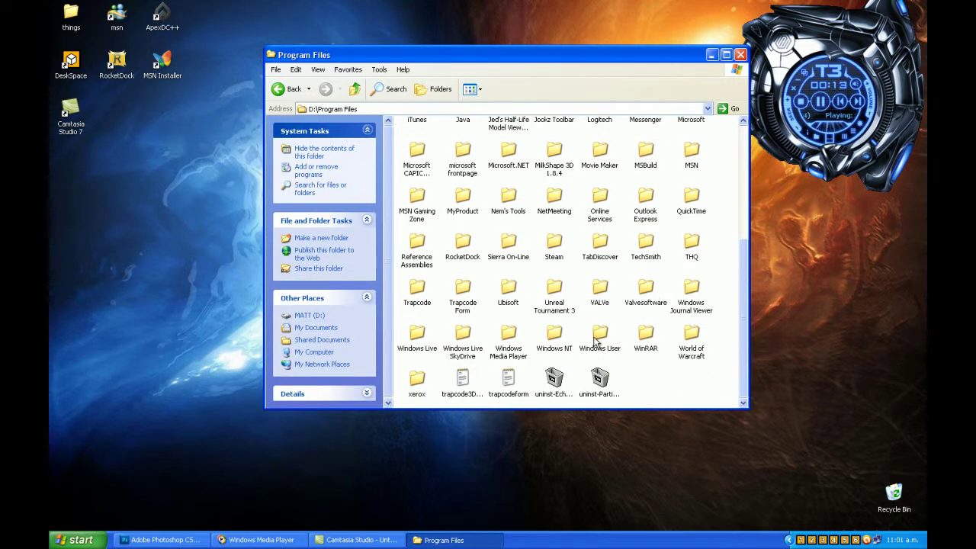
scroll(663, 332, up, 2)
double_click(553, 313)
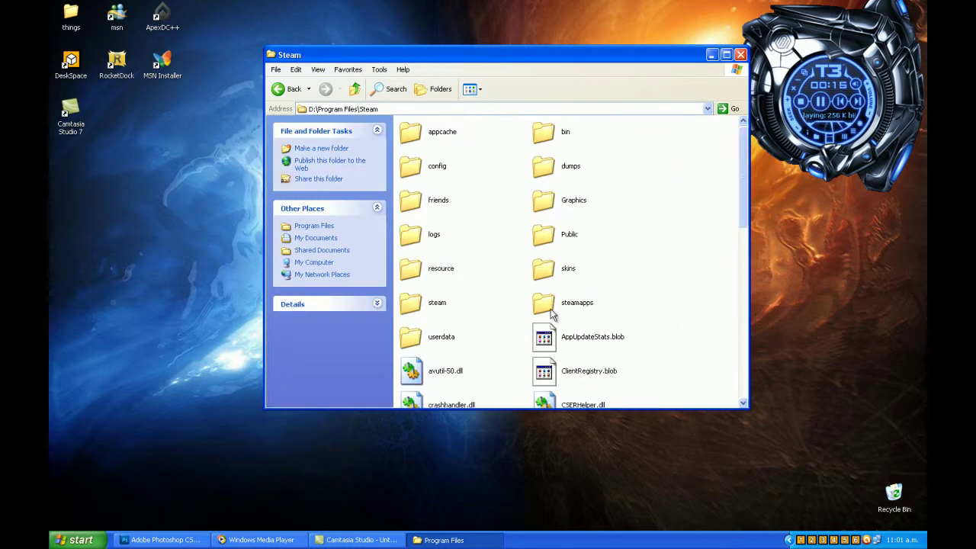
double_click(587, 311)
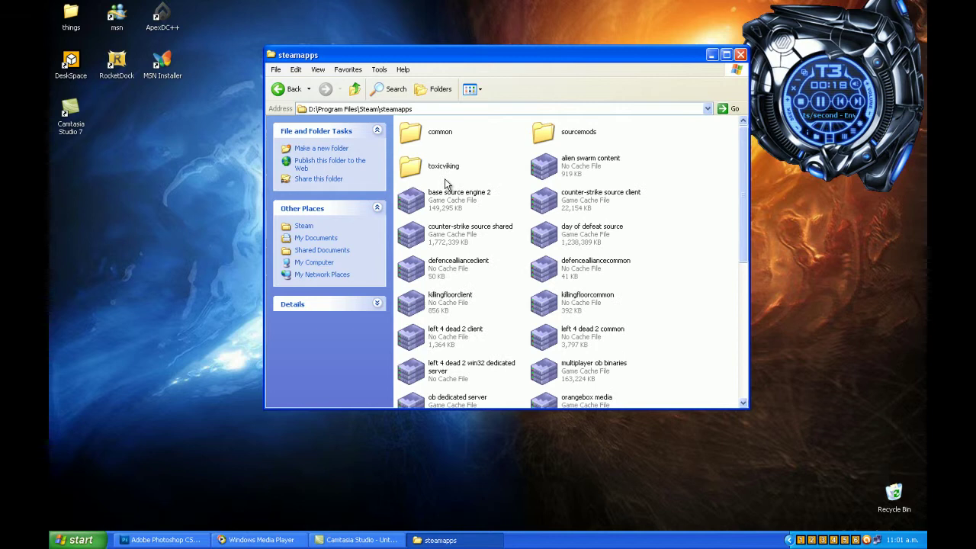
scroll(560, 313, down, 3)
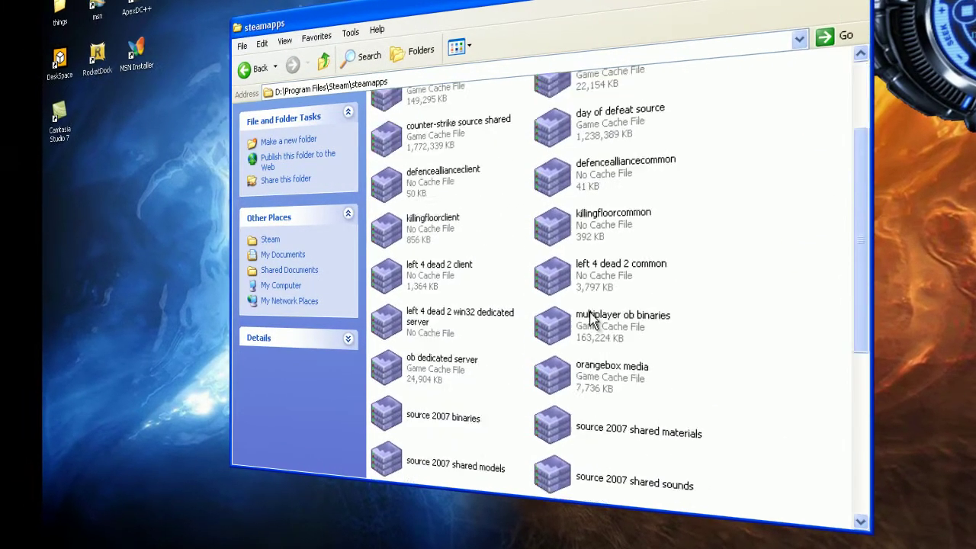
scroll(617, 388, down, 3)
scroll(617, 408, up, 5)
scroll(616, 404, up, 4)
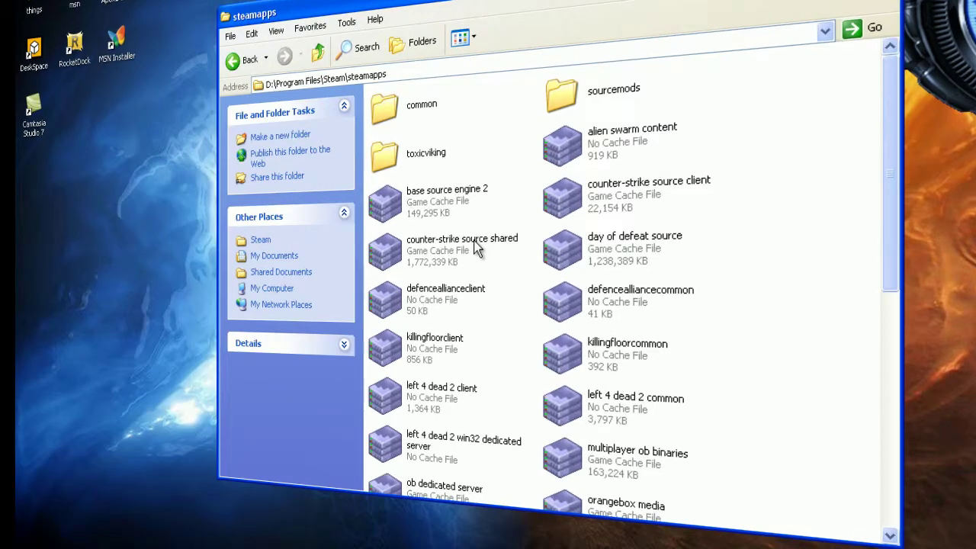
Step: Open counter-strike source shared.gcf in GCFScape and browse into cstrike > materials
double_click(469, 241)
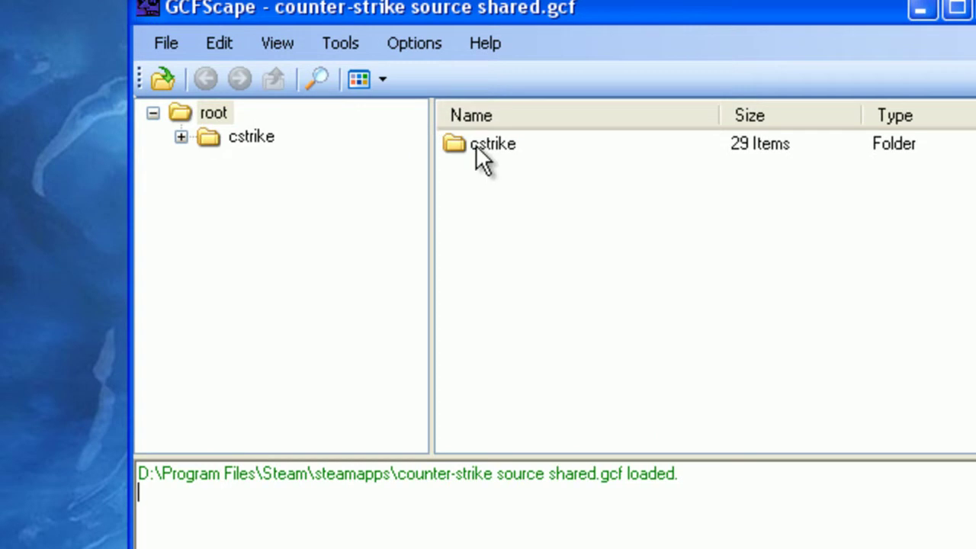
double_click(403, 182)
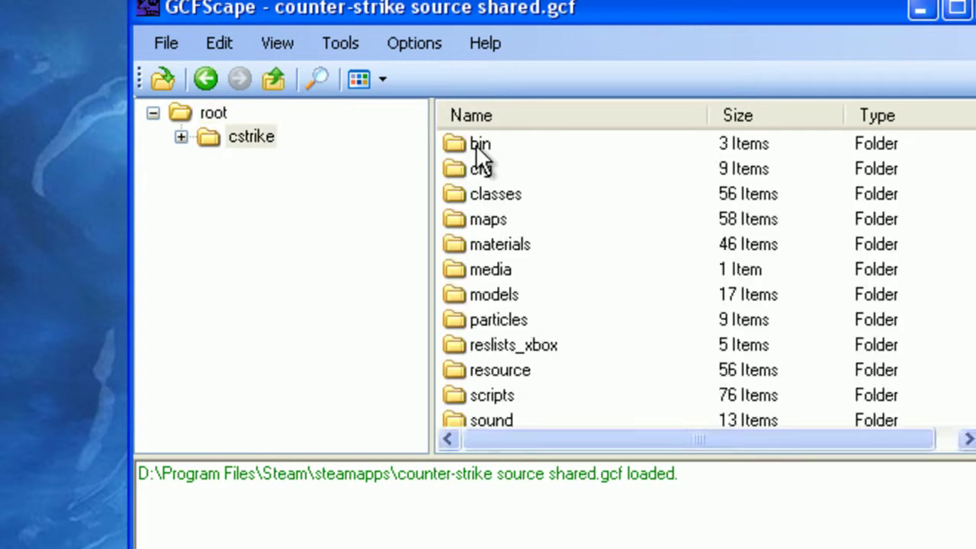
scroll(564, 320, down, 1)
scroll(564, 320, up, 1)
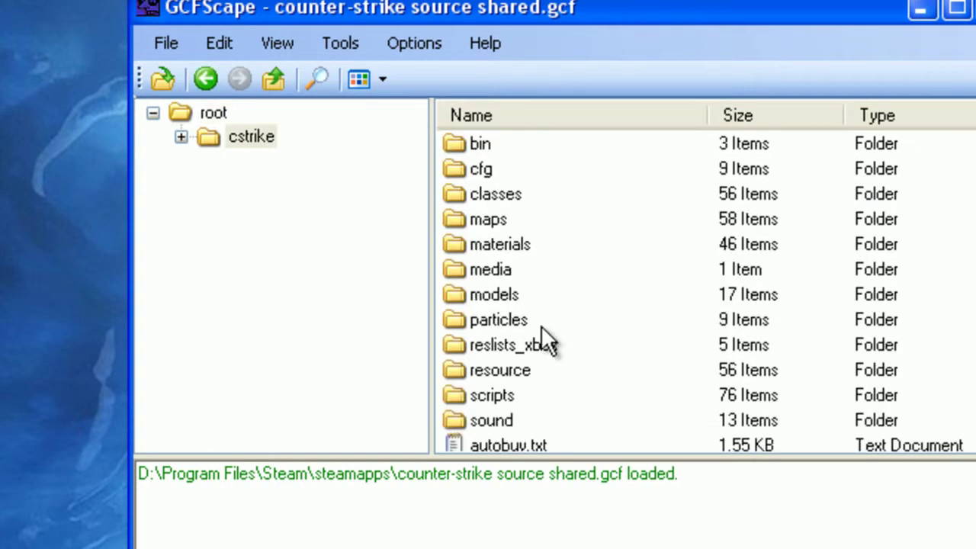
double_click(518, 246)
scroll(544, 297, down, 1)
scroll(543, 297, down, 1)
scroll(545, 300, down, 1)
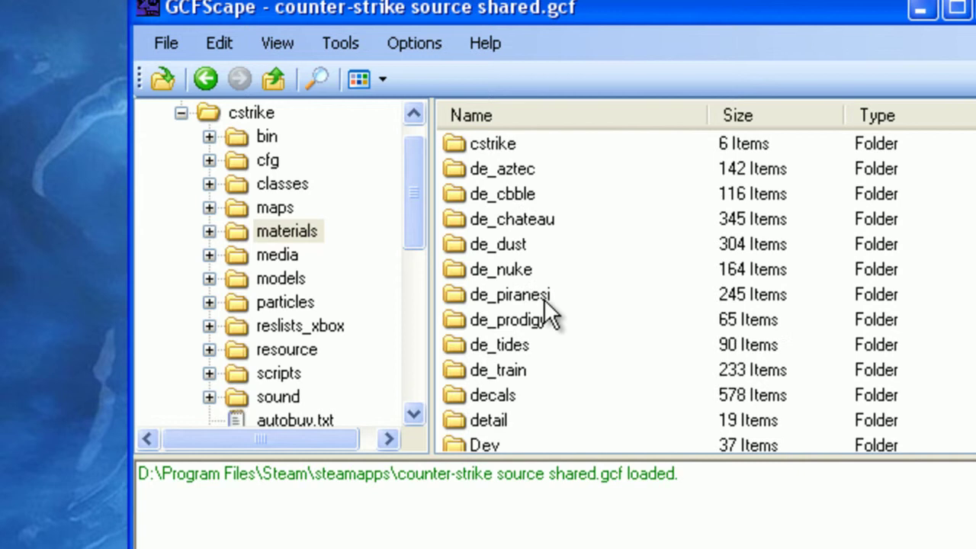
scroll(515, 404, down, 1)
scroll(518, 402, up, 1)
scroll(516, 388, up, 1)
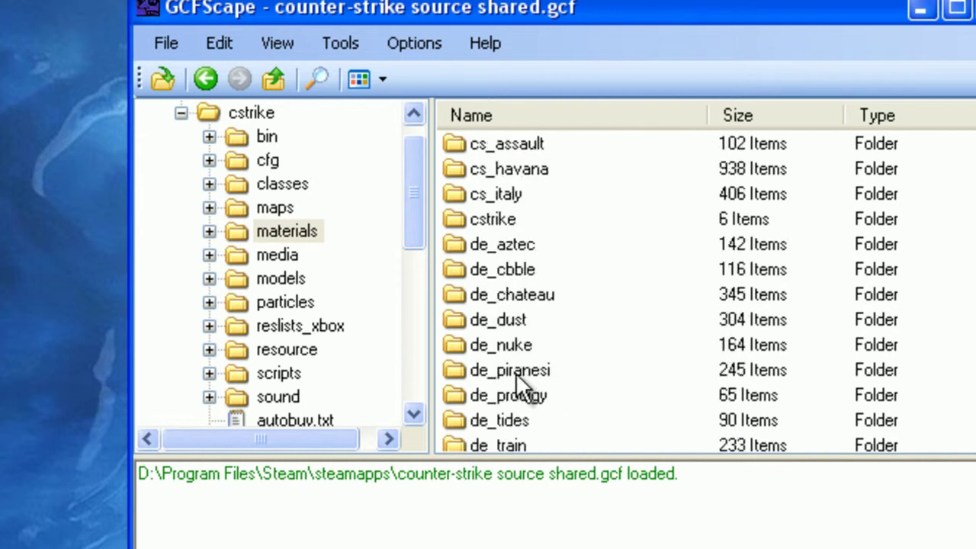
scroll(516, 377, down, 2)
scroll(516, 376, down, 1)
scroll(515, 372, down, 2)
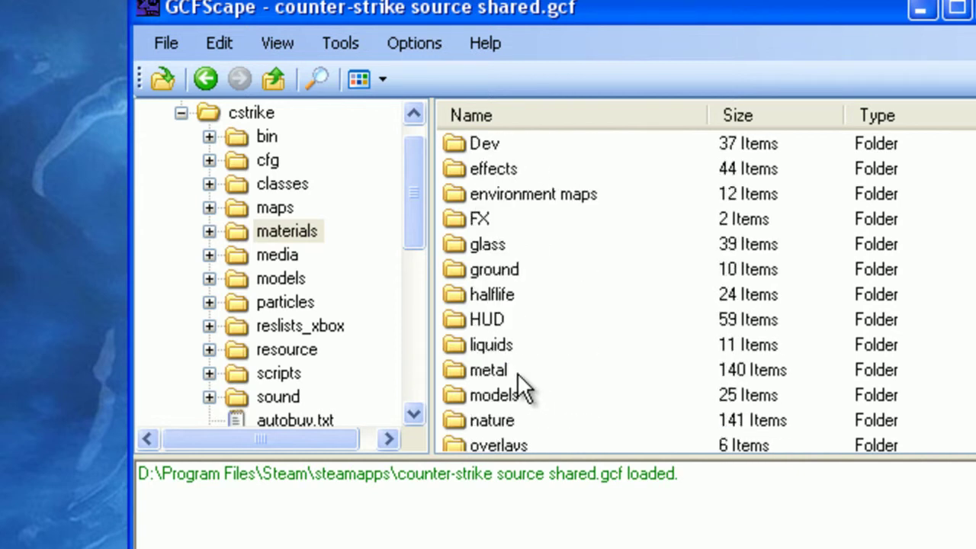
Step: Go through models > weapons > v_models > knife_t and open knife_t.vtf in VTFEdit
double_click(503, 393)
scroll(534, 228, down, 2)
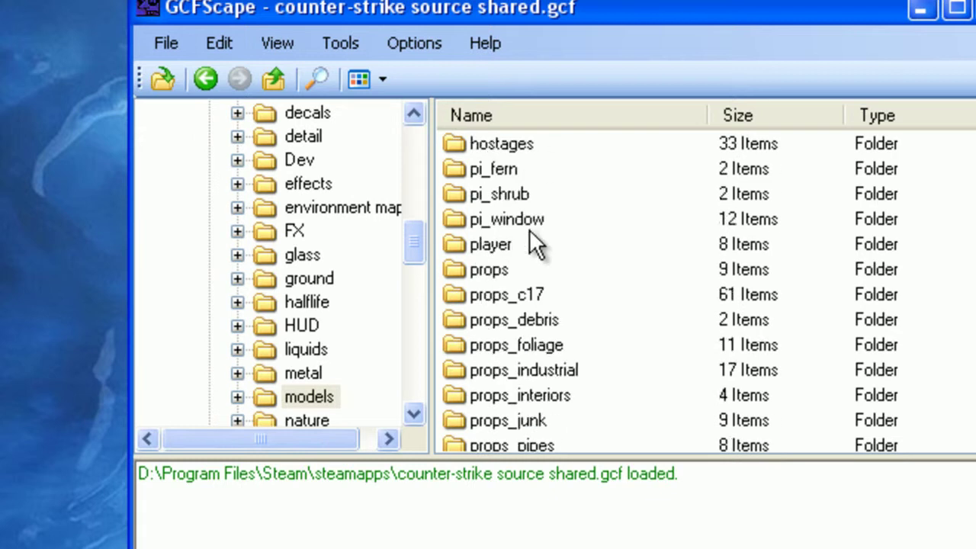
scroll(529, 229, down, 2)
scroll(504, 427, down, 1)
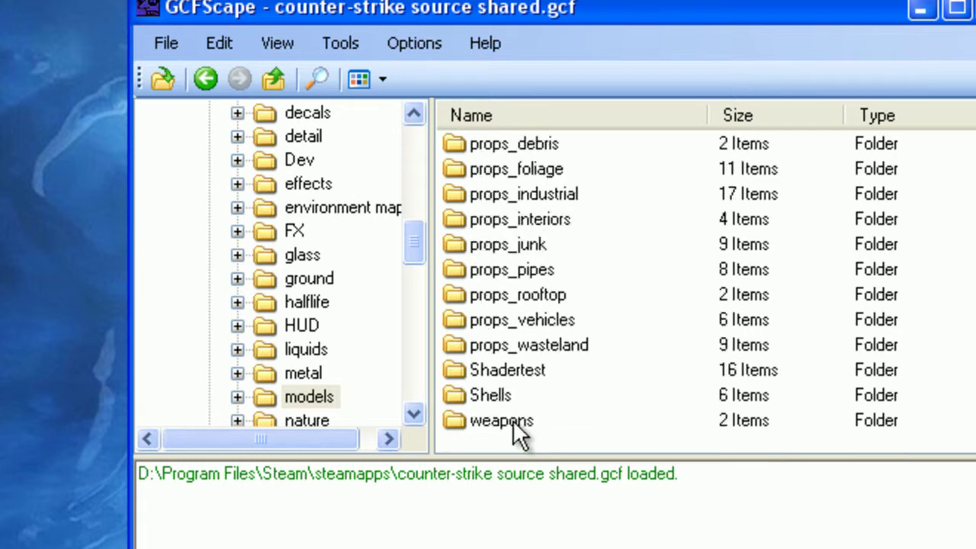
double_click(513, 419)
double_click(501, 143)
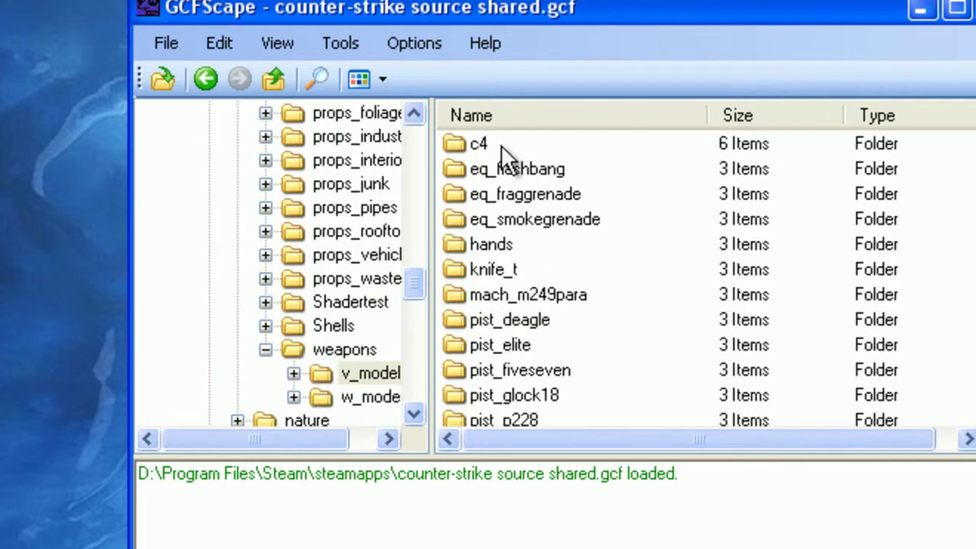
scroll(534, 228, down, 1)
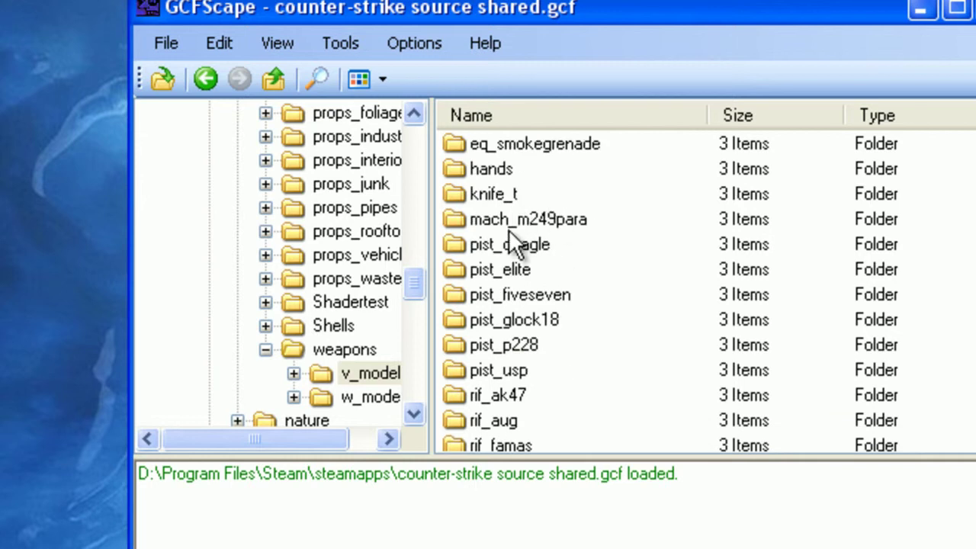
scroll(509, 233, up, 1)
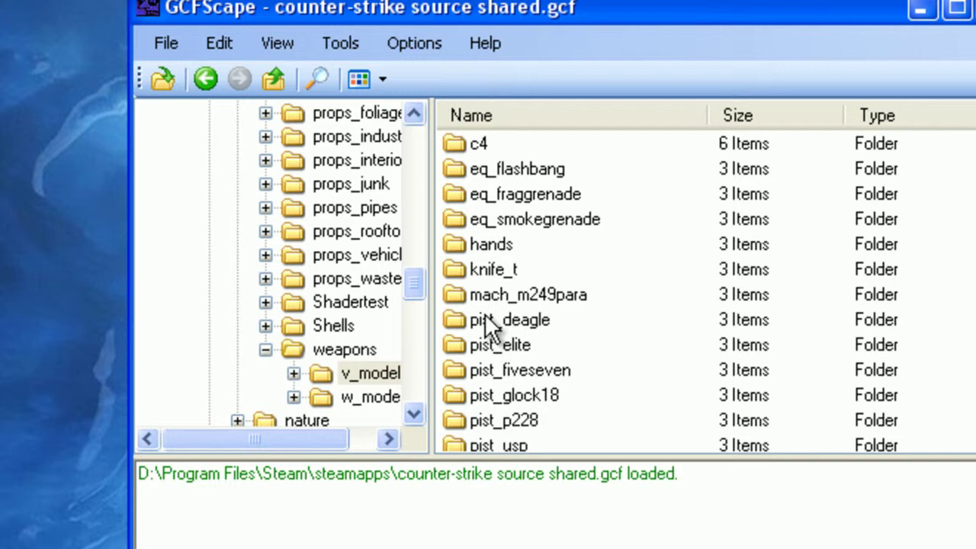
double_click(505, 272)
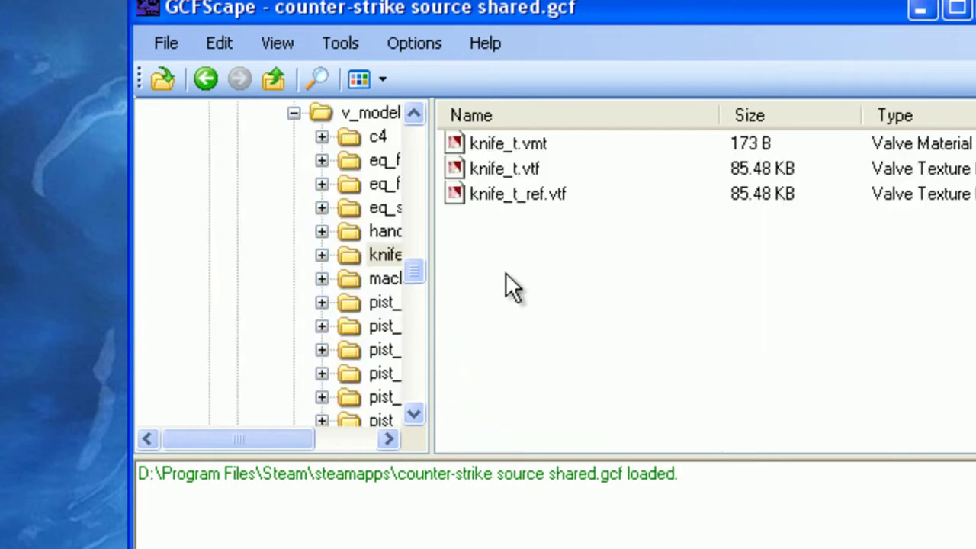
double_click(527, 168)
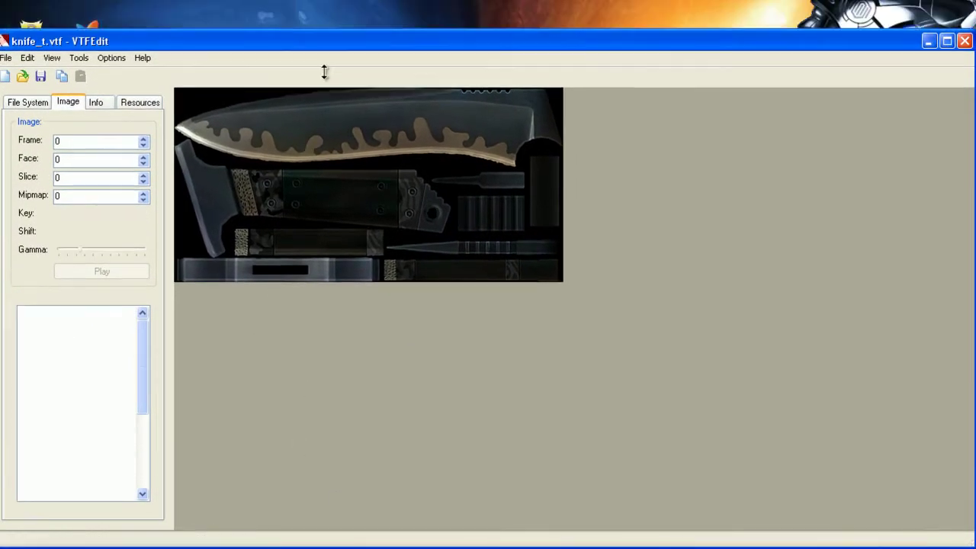
Step: Export the knife texture from VTFEdit as a JPEG named knife_t to the Desktop
mouse_move(244, 2)
mouse_down()
mouse_move(352, 57)
mouse_move(353, 3)
mouse_up()
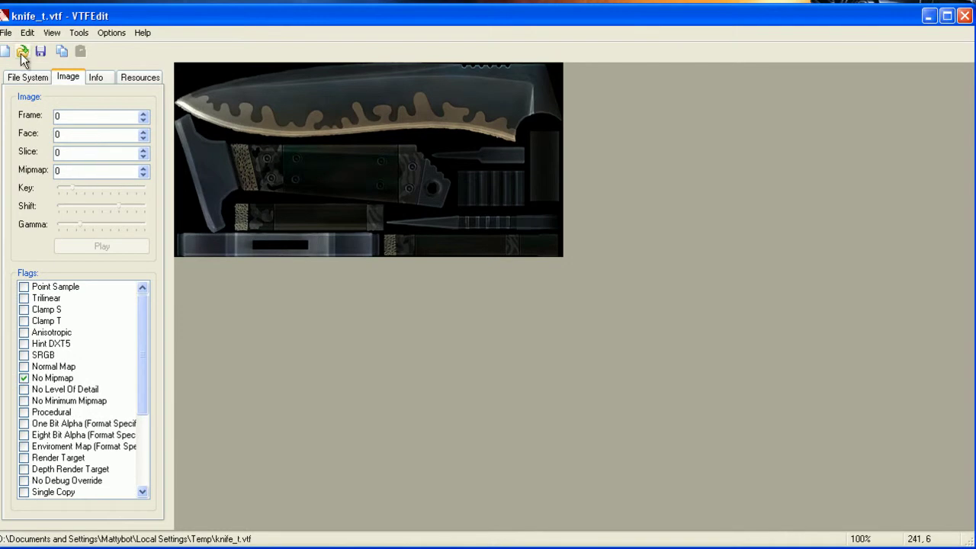
click(5, 32)
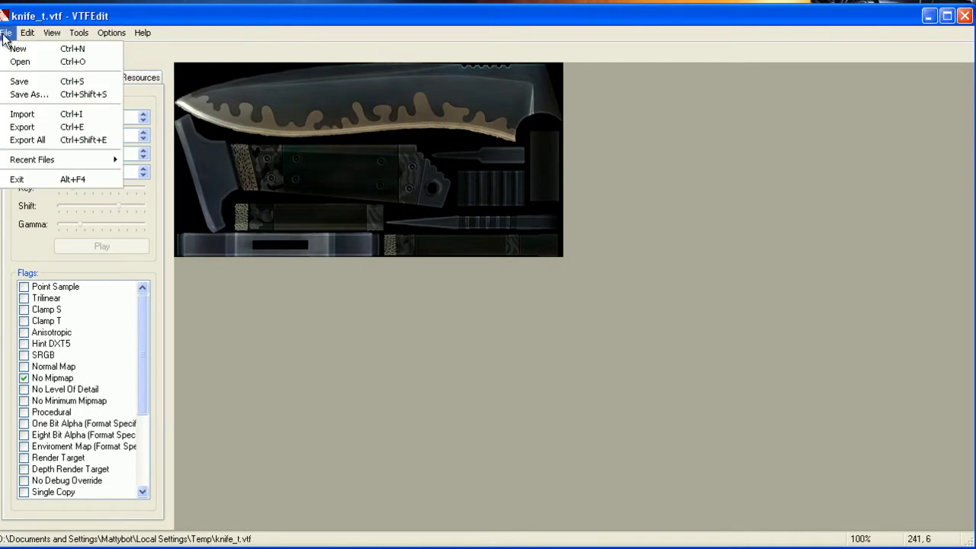
click(40, 126)
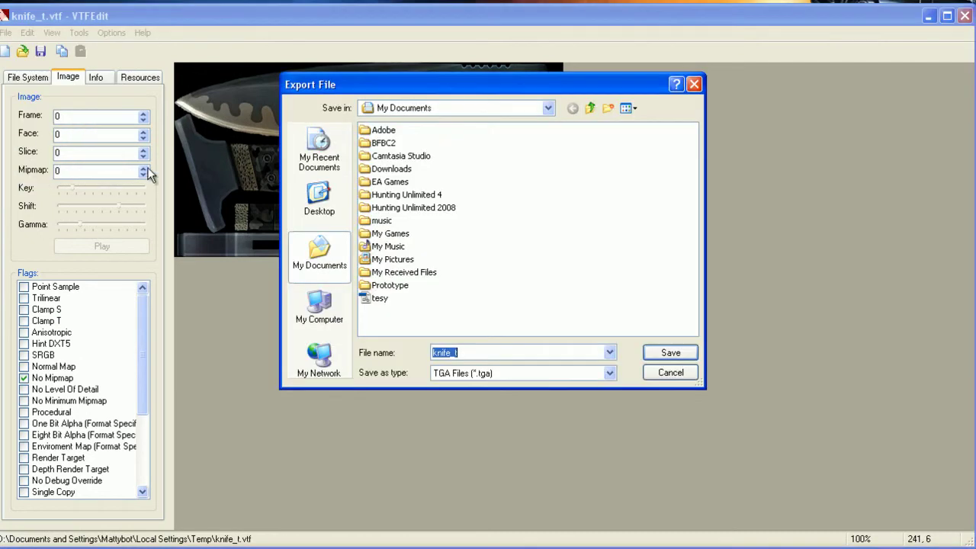
click(319, 199)
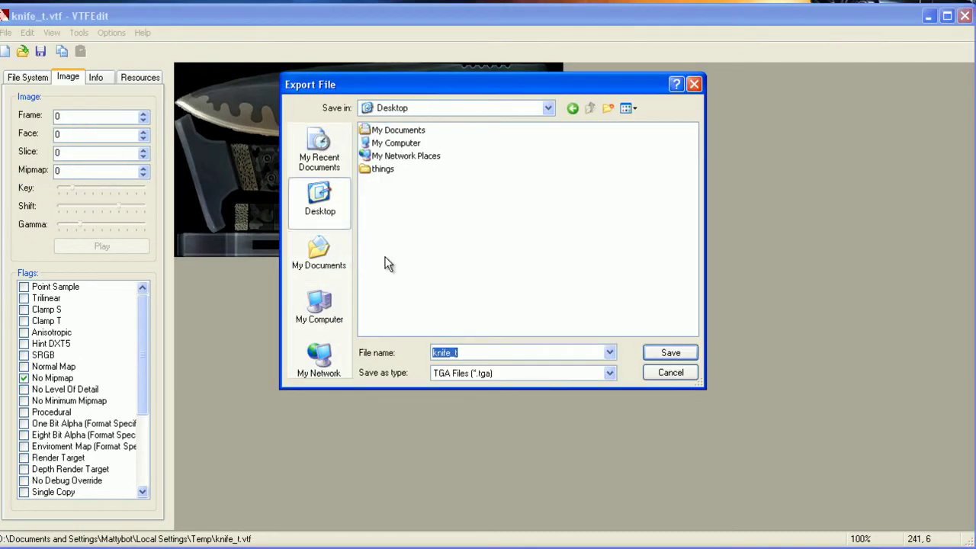
click(457, 374)
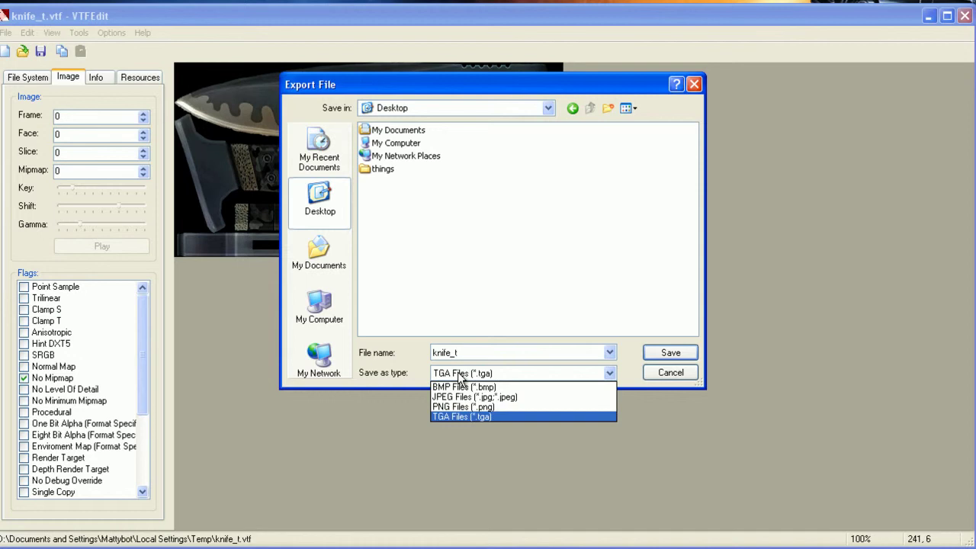
click(463, 397)
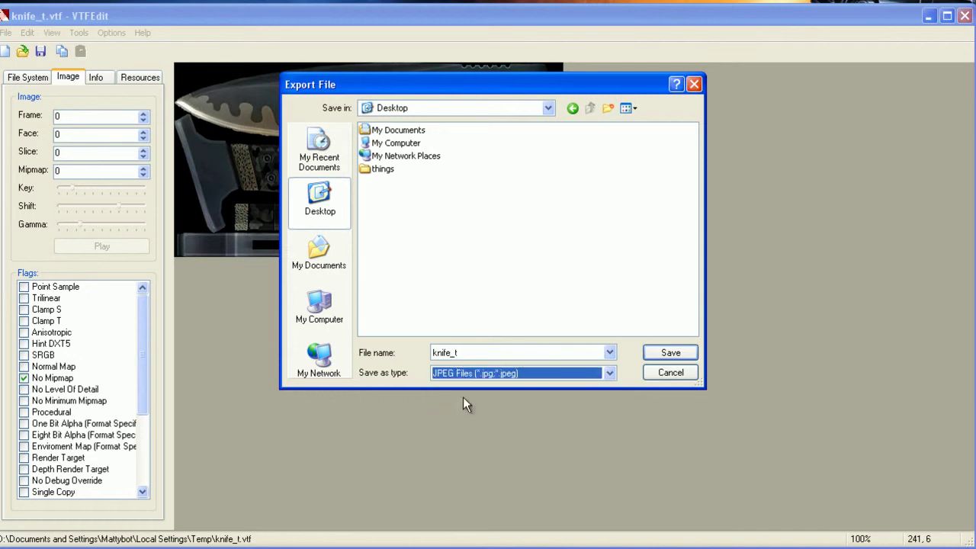
click(674, 353)
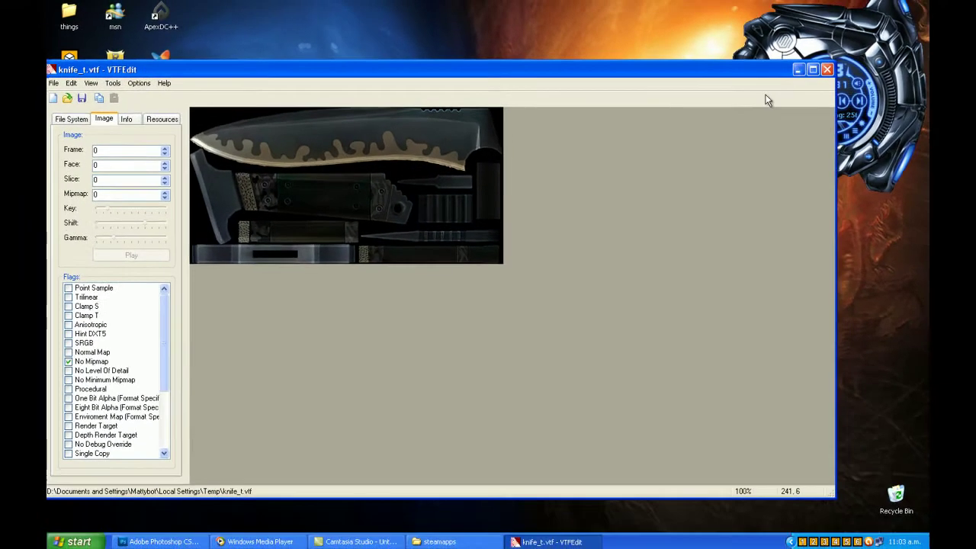
Step: Minimize VTFEdit, move the knife_t icon on the desktop, and restore Photoshop
click(785, 68)
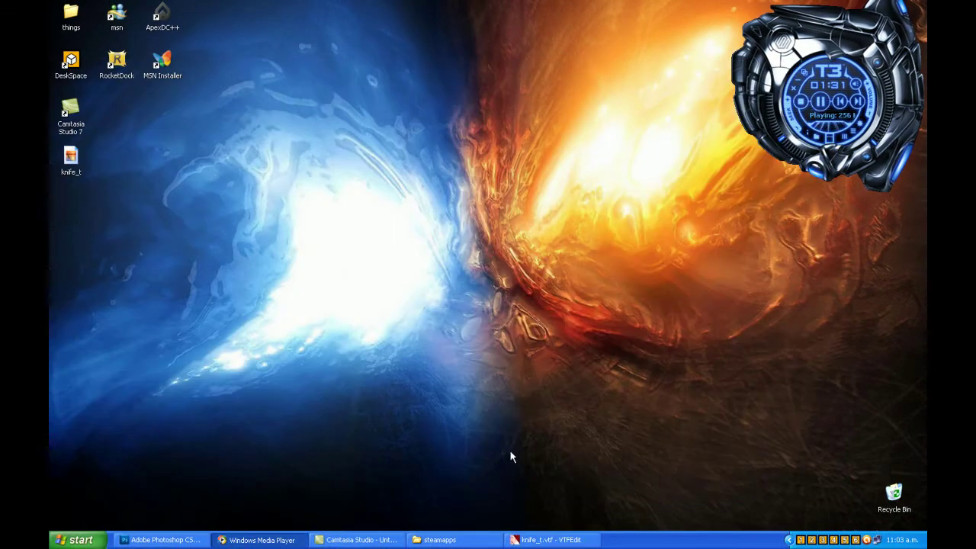
drag(71, 156, 208, 204)
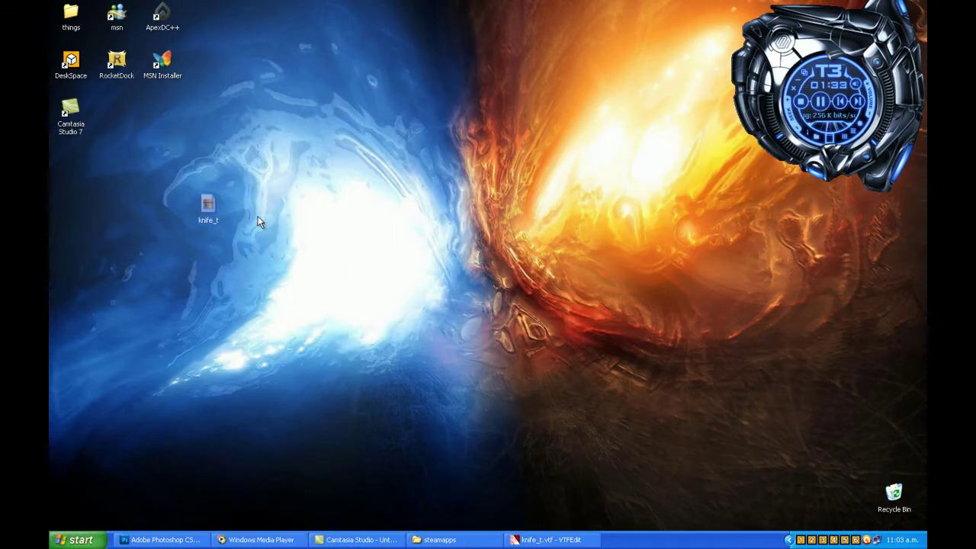
click(181, 537)
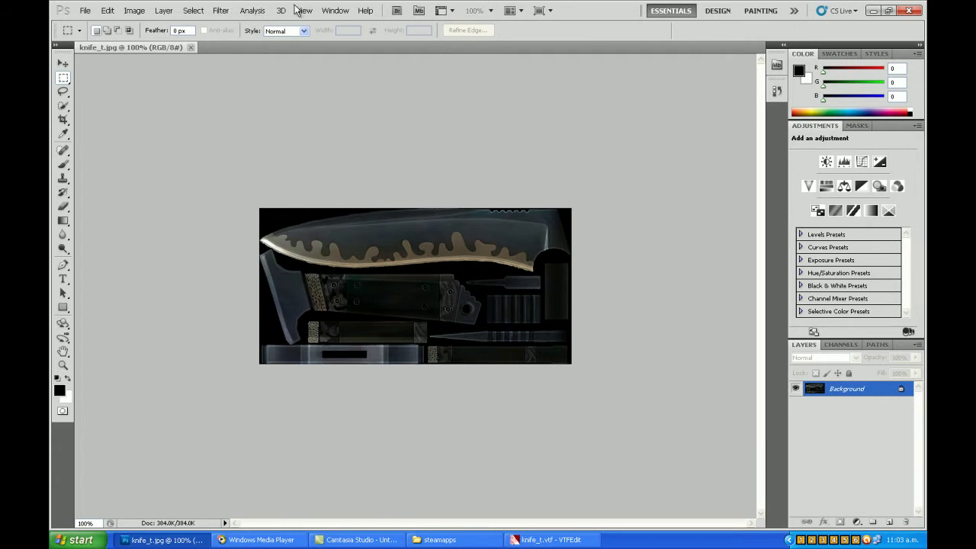
Step: Show the Navigator panel and zoom the knife texture to about 110%
click(334, 10)
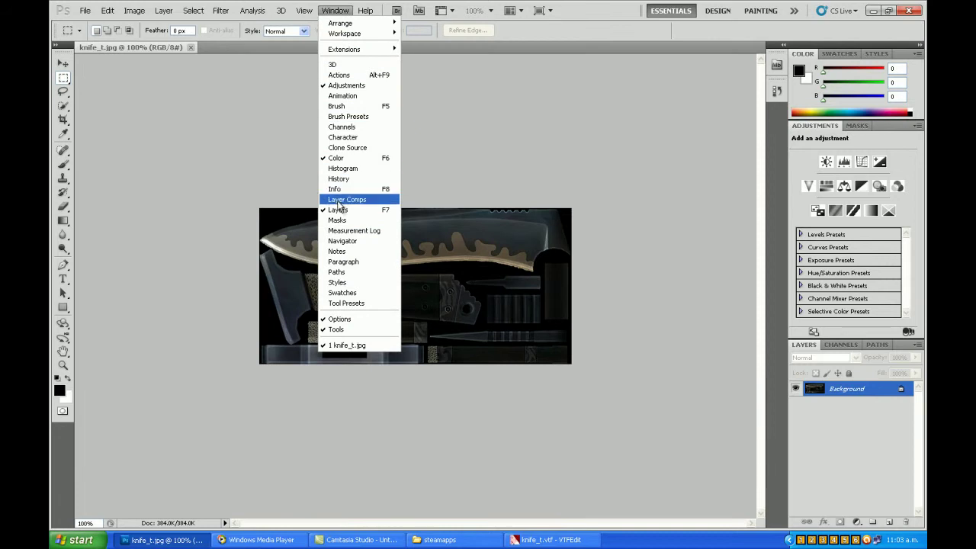
click(349, 241)
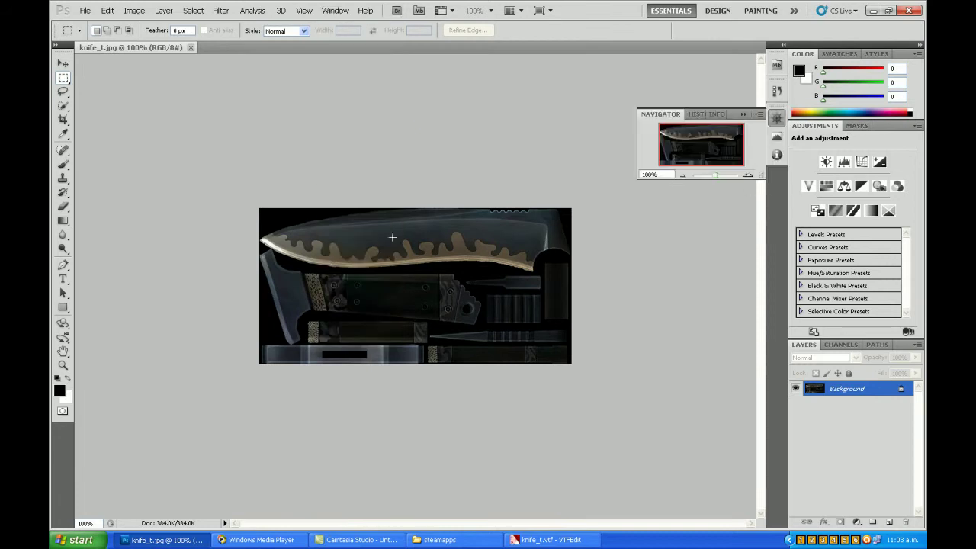
drag(715, 176, 717, 176)
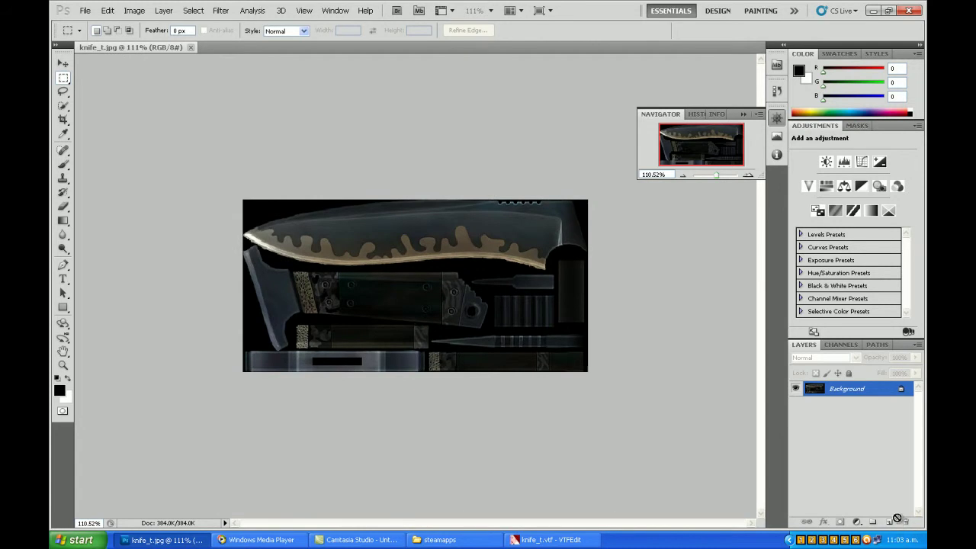
click(196, 541)
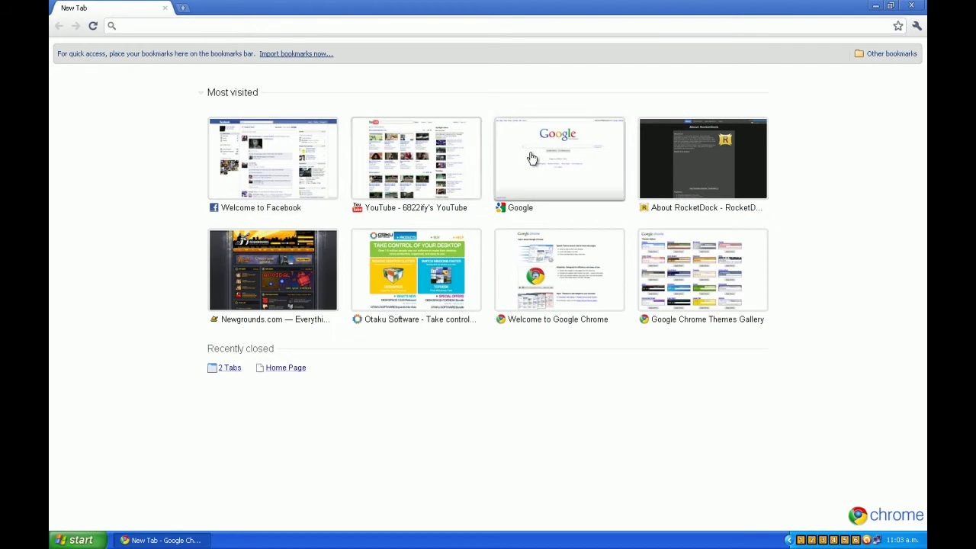
Step: Search Google Images for camo
click(522, 152)
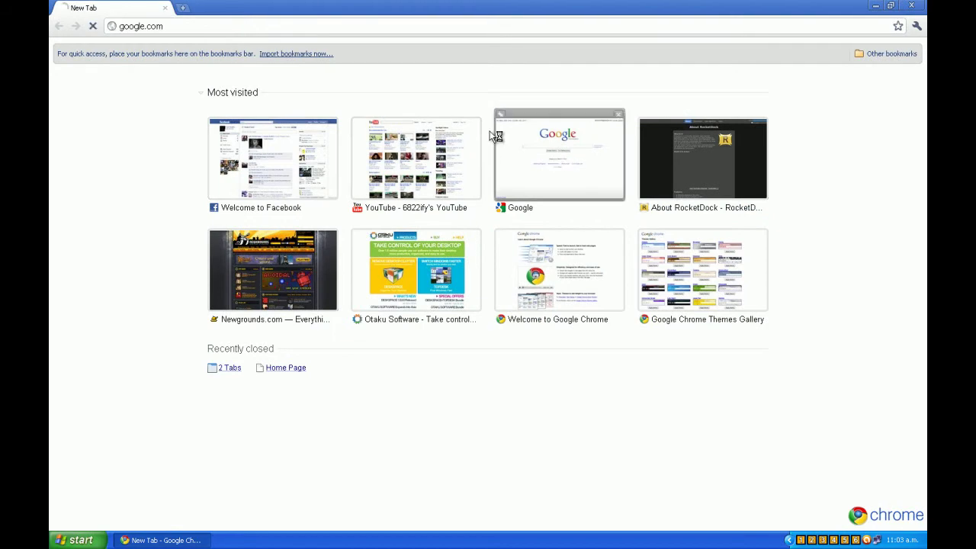
click(96, 45)
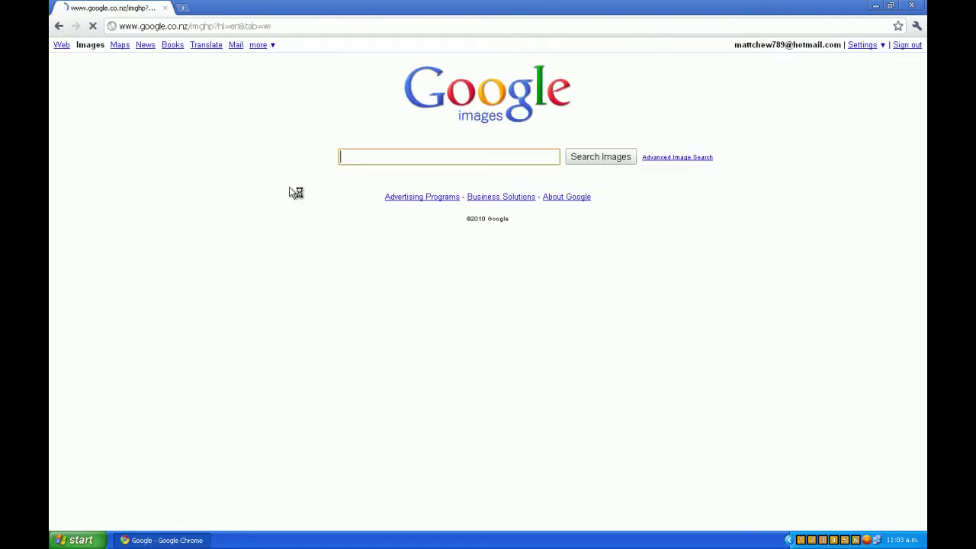
text(camo)
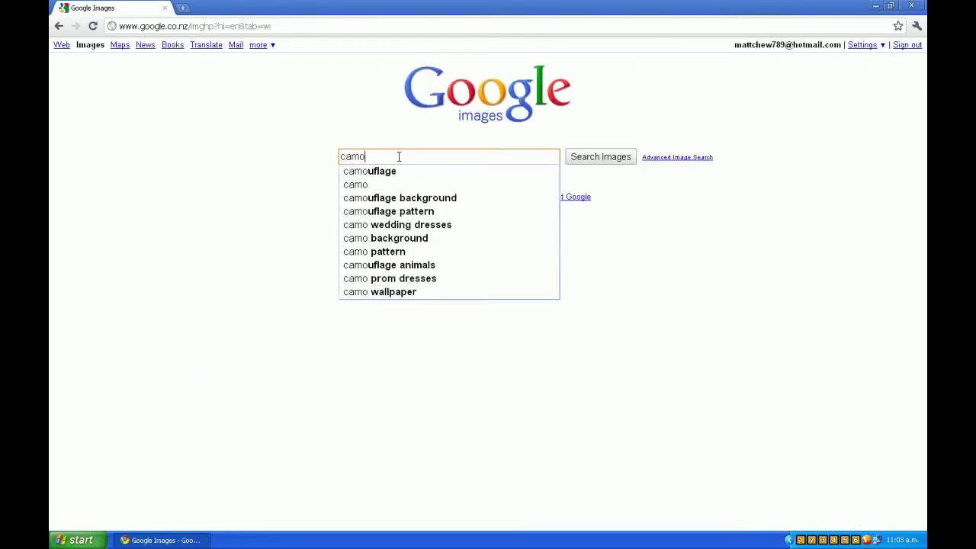
key(Return)
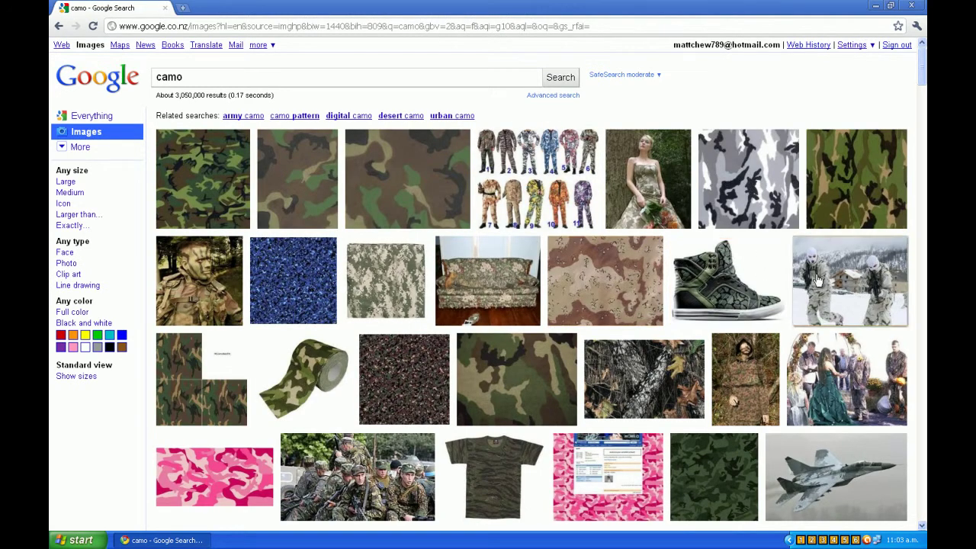
Step: Filter to medium size and save the black, grey and white winter camo image
mouse_move(748, 180)
click(748, 204)
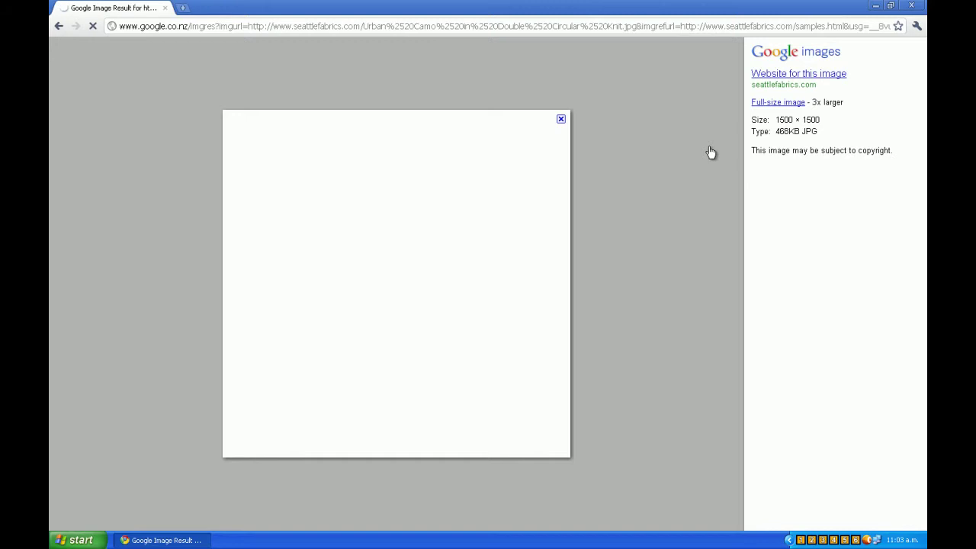
click(58, 28)
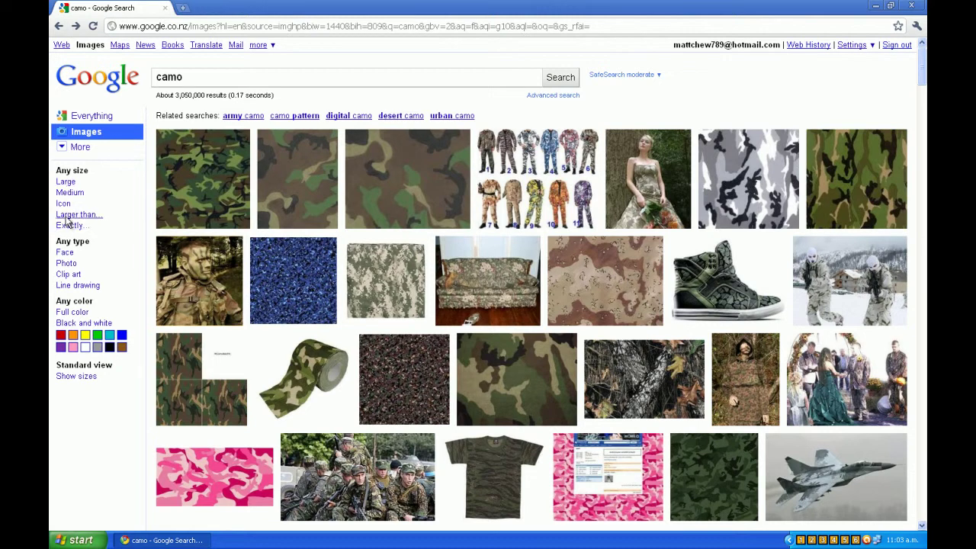
click(70, 193)
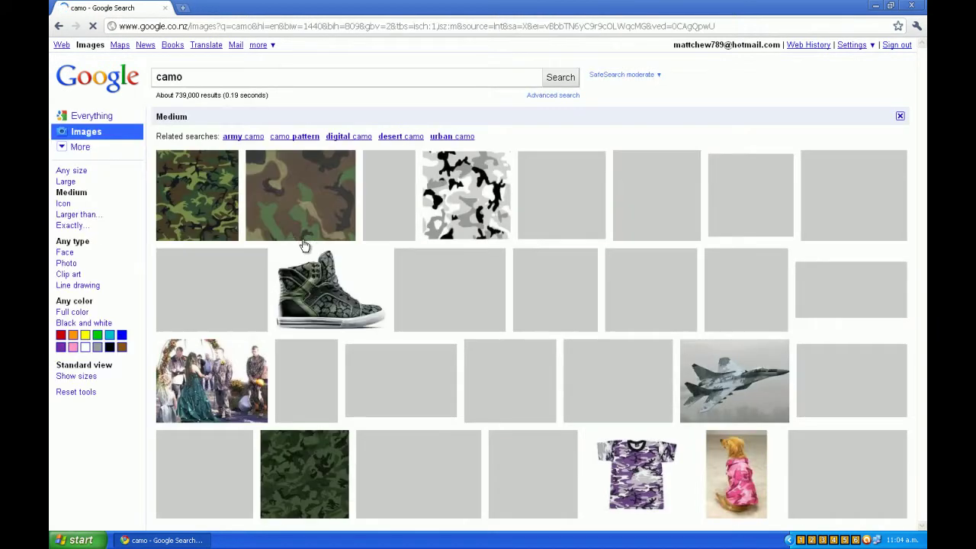
click(465, 210)
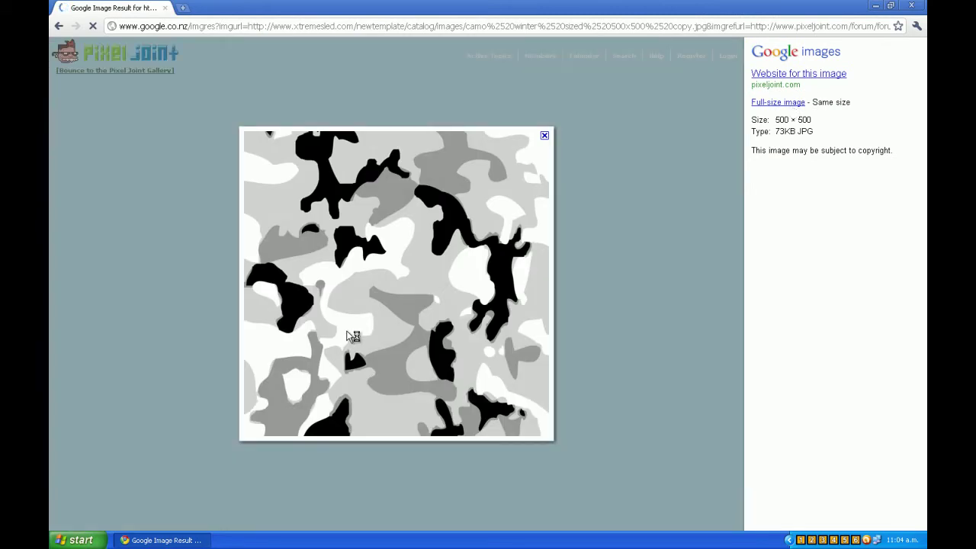
right_click(349, 331)
click(381, 336)
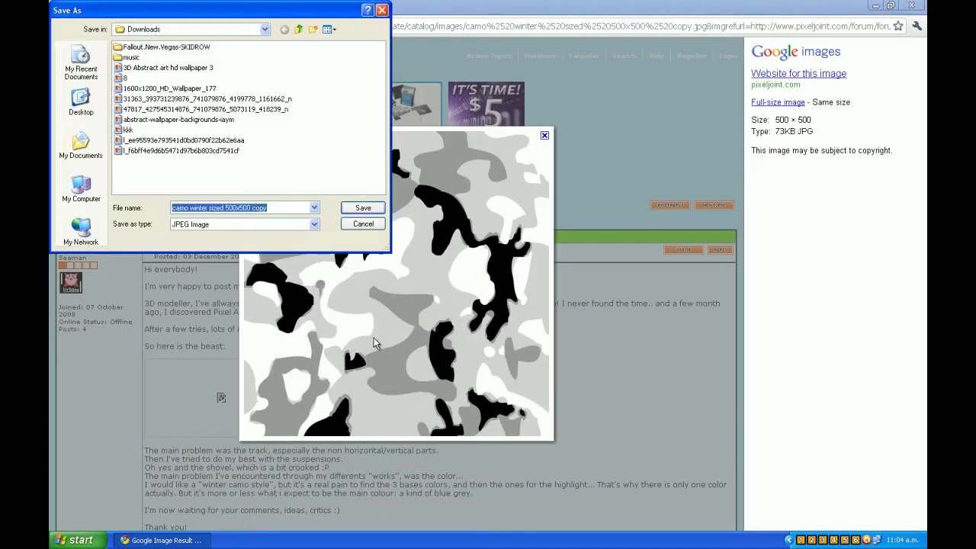
click(362, 207)
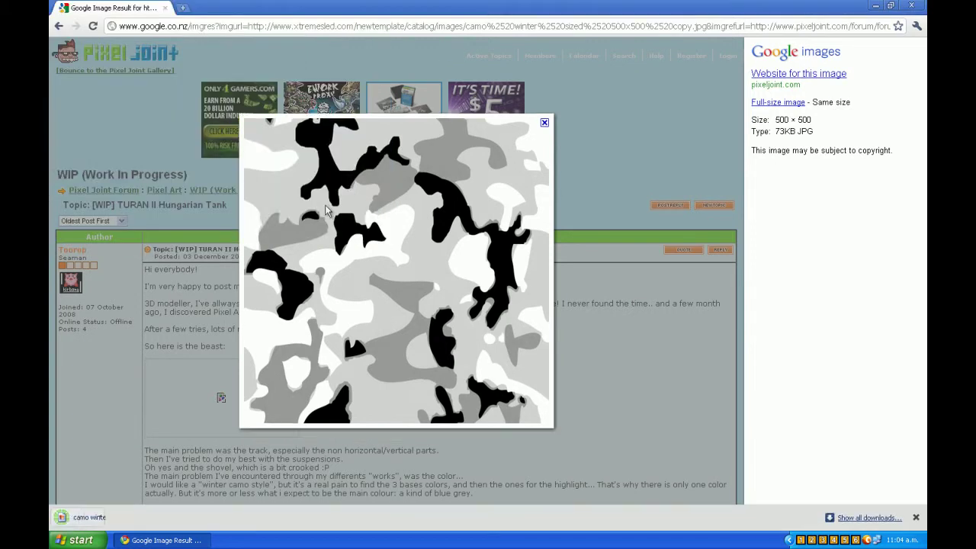
Step: Minimize the browser and switch to the virtual desktop holding Photoshop
click(147, 541)
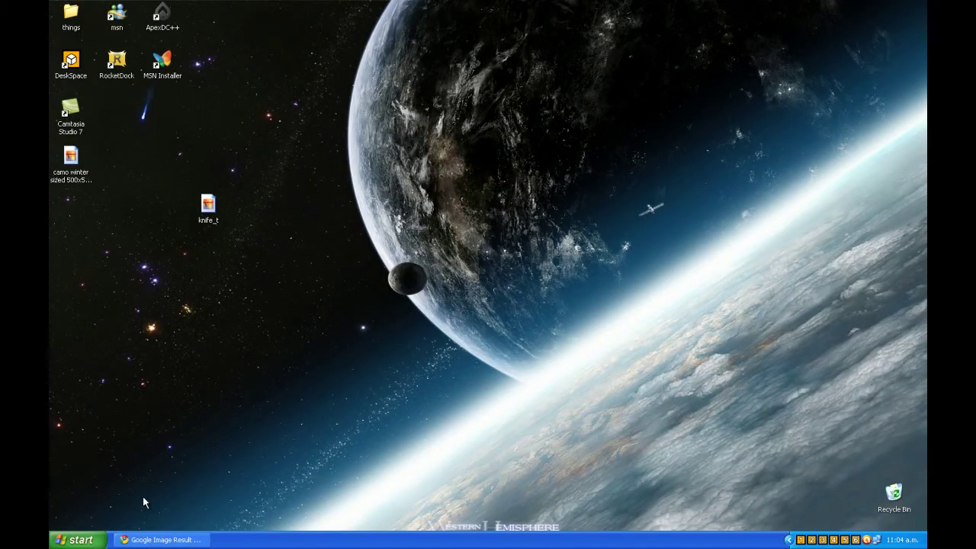
key(super+ctrl)
drag(288, 208, 346, 454)
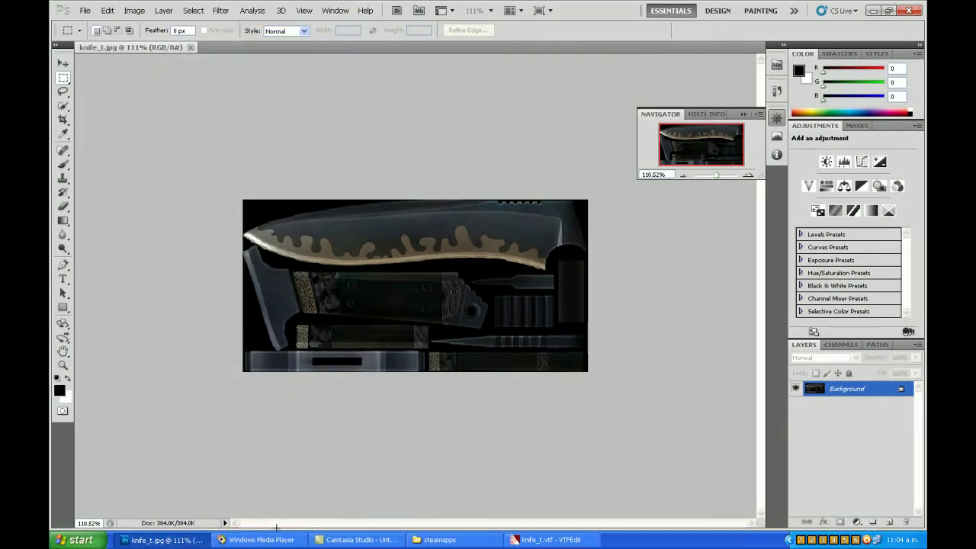
Step: Open 'camo winter sized 500x500 copy' from the Desktop in Photoshop
click(85, 11)
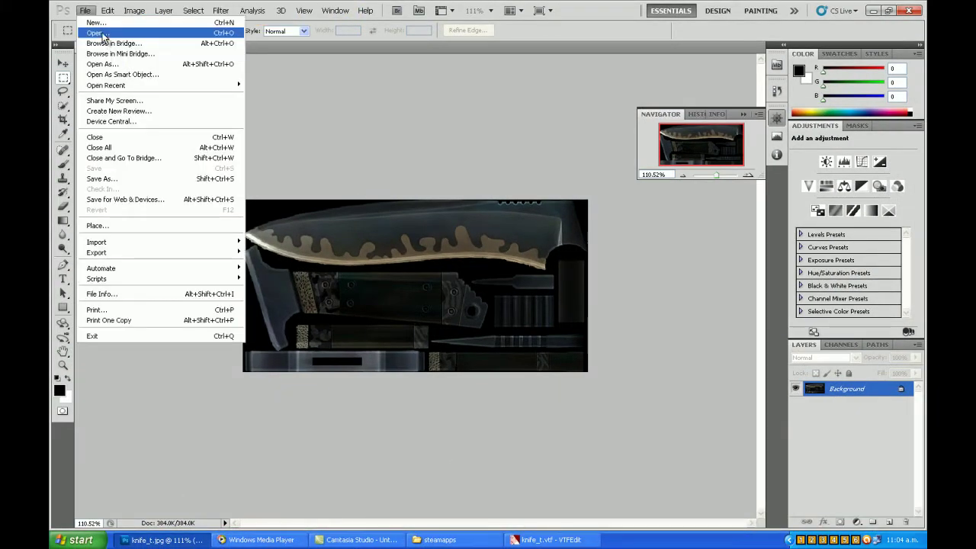
click(103, 31)
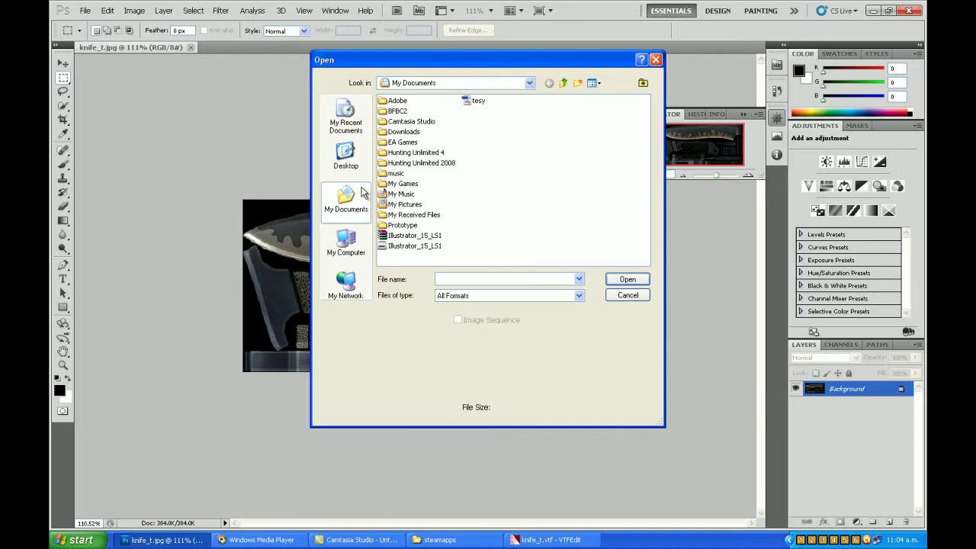
click(345, 154)
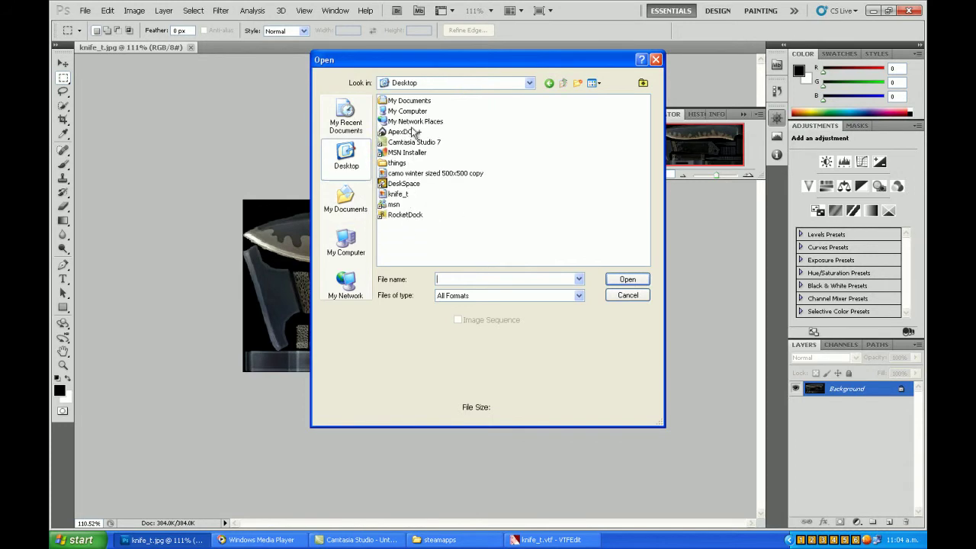
click(445, 173)
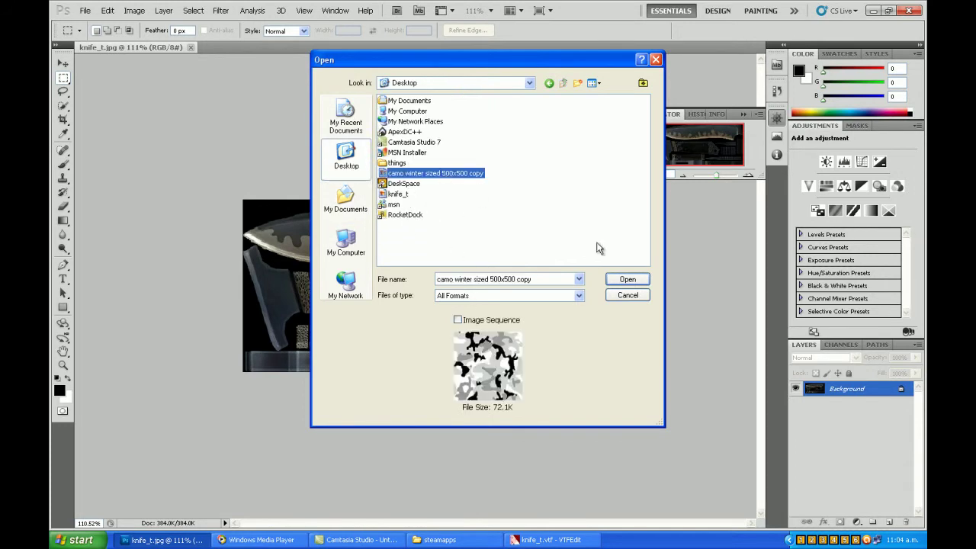
click(627, 280)
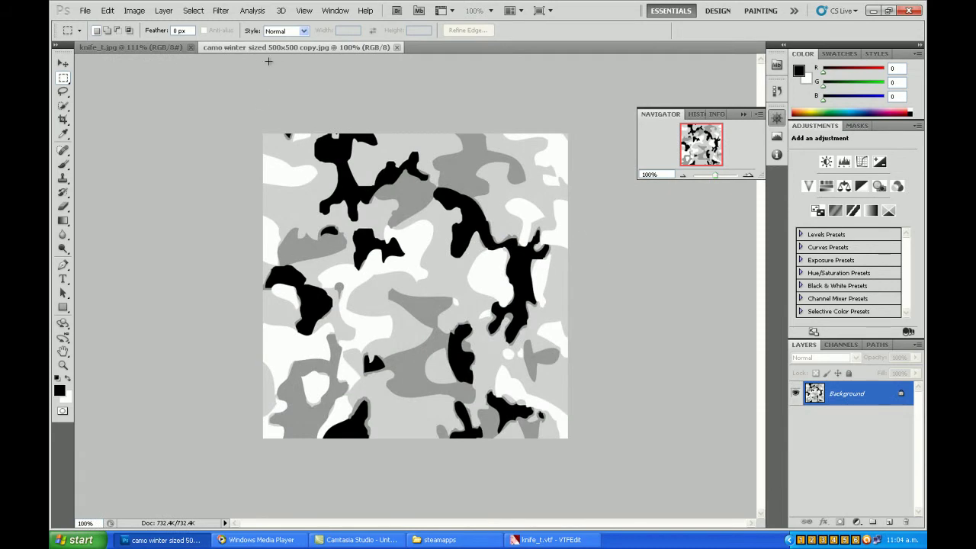
Step: Copy the camo image onto the knife_t texture as a new layer and close its window
drag(273, 45, 289, 81)
drag(404, 220, 404, 220)
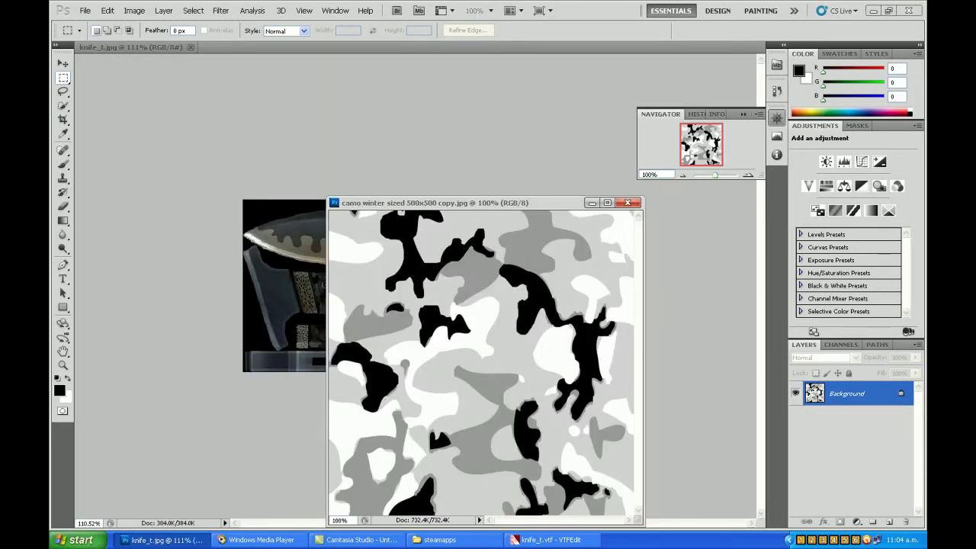
drag(823, 398, 305, 297)
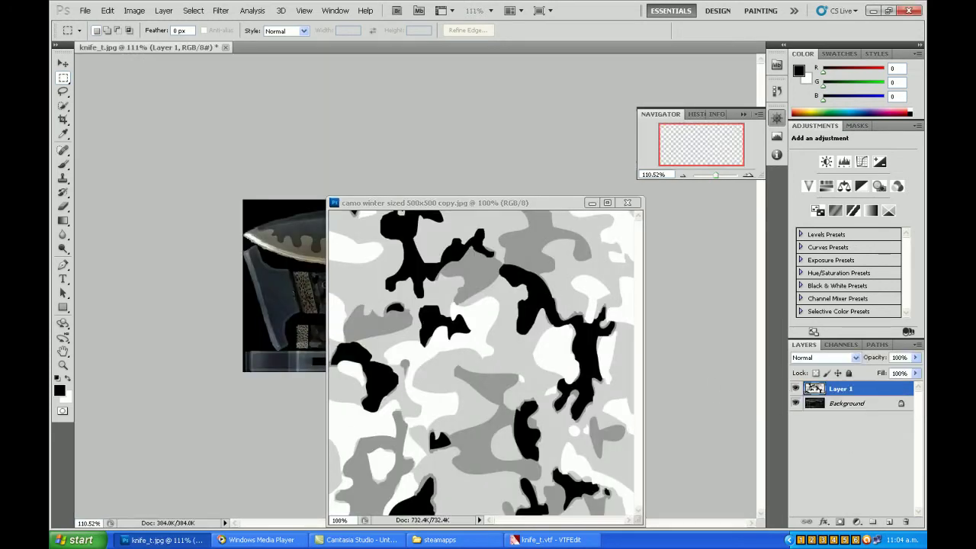
click(626, 203)
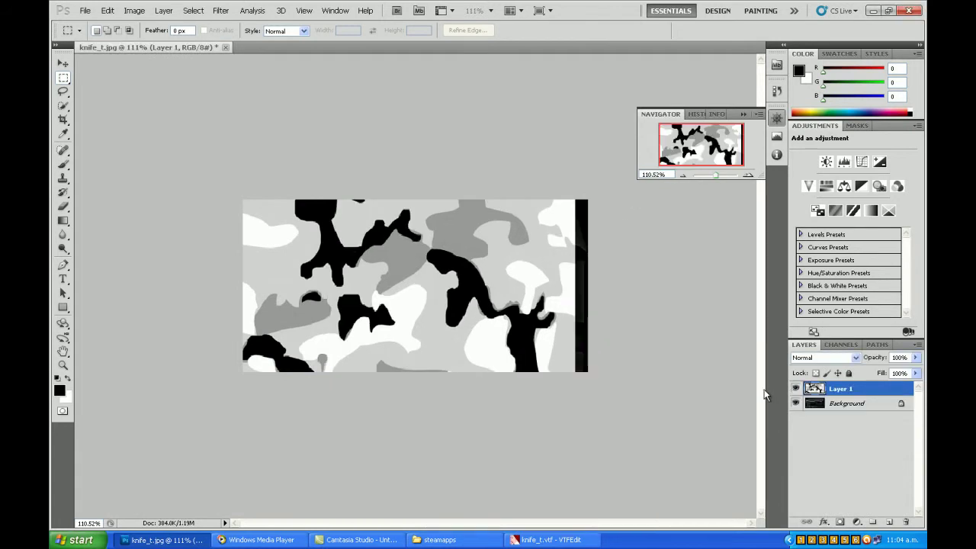
Step: Scale the camo layer down, rotate it about 90 degrees, and stretch it across the texture
key(ctrl+t)
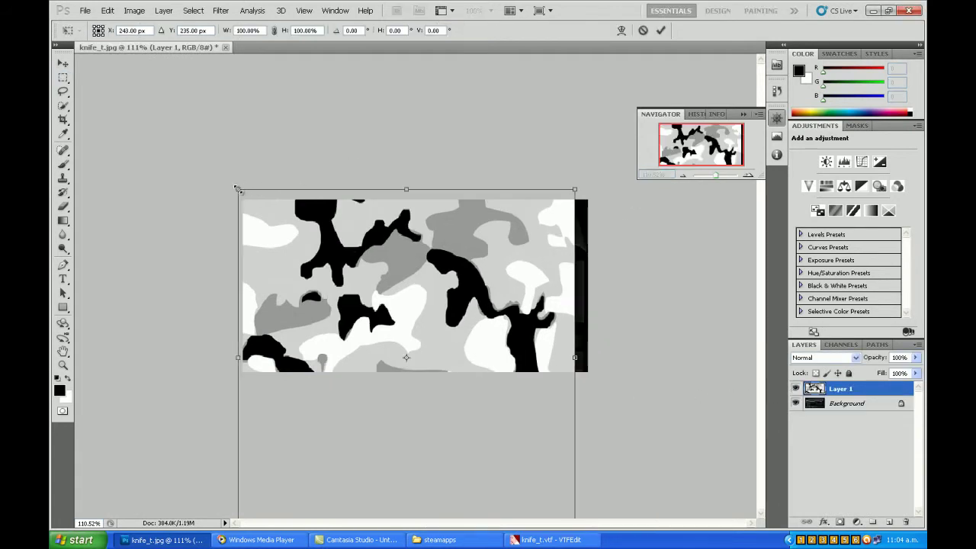
drag(237, 189, 414, 360)
drag(477, 405, 308, 215)
mouse_move(458, 222)
mouse_down()
mouse_move(344, 455)
mouse_move(400, 282)
mouse_up()
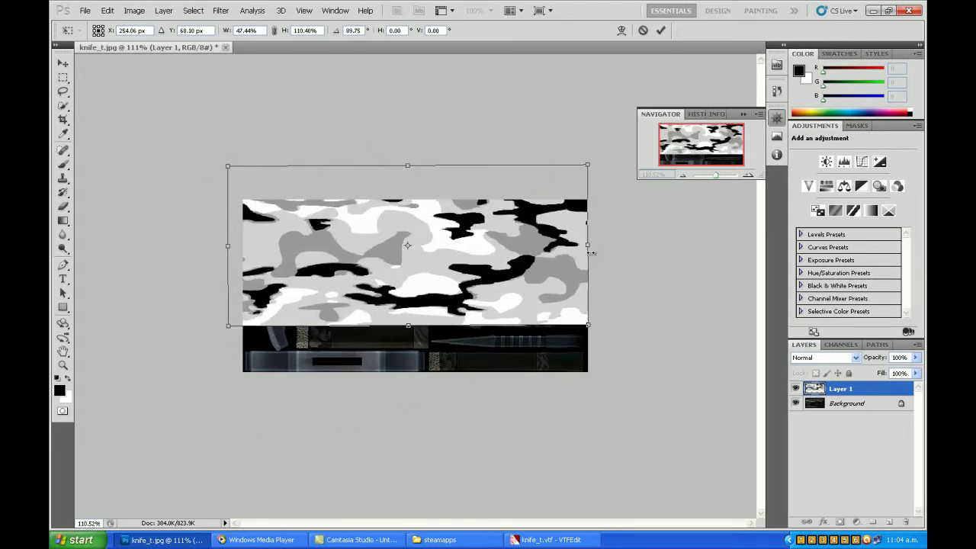
mouse_move(389, 245)
mouse_down()
mouse_move(585, 245)
mouse_move(581, 299)
mouse_move(573, 250)
mouse_up()
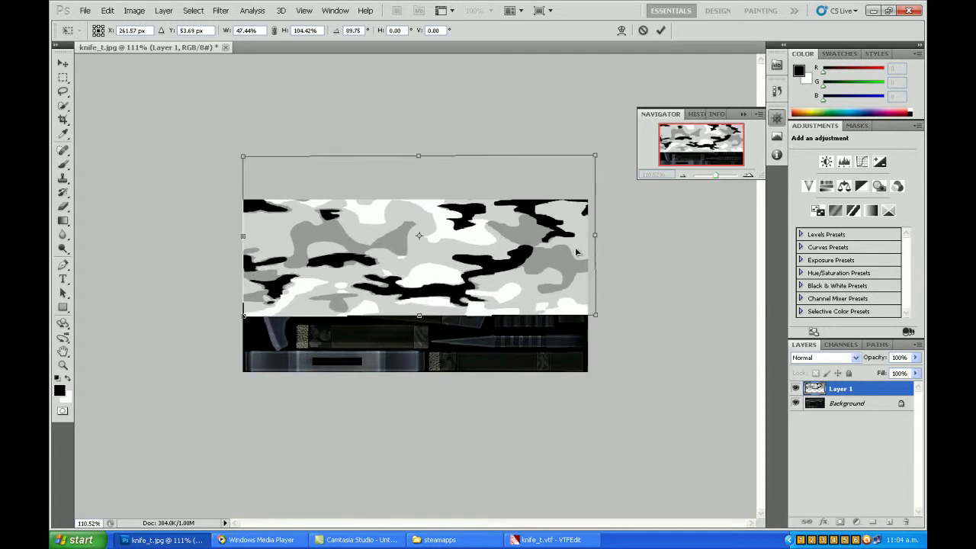
key(Return)
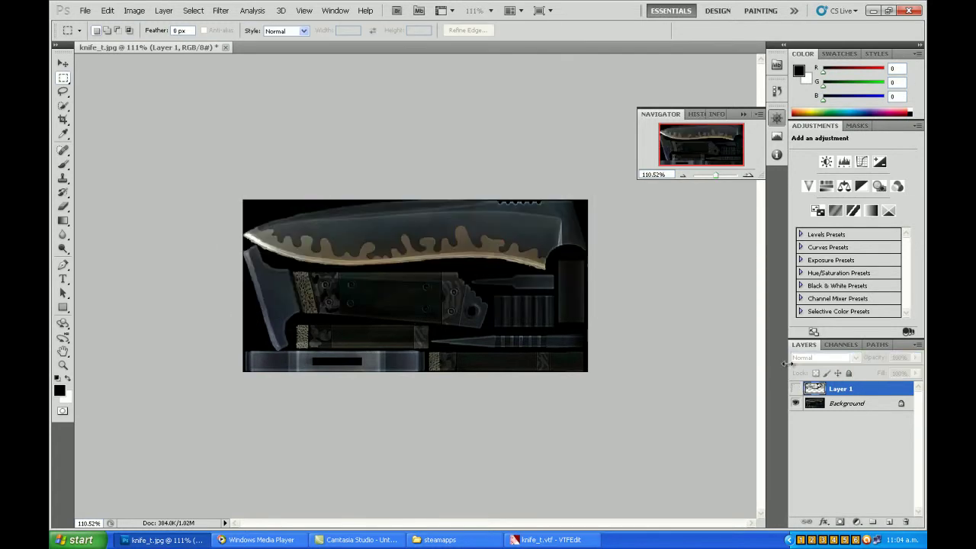
Step: Zoom in and draw a Polygonal Lasso selection around the knife blade
drag(715, 174, 719, 174)
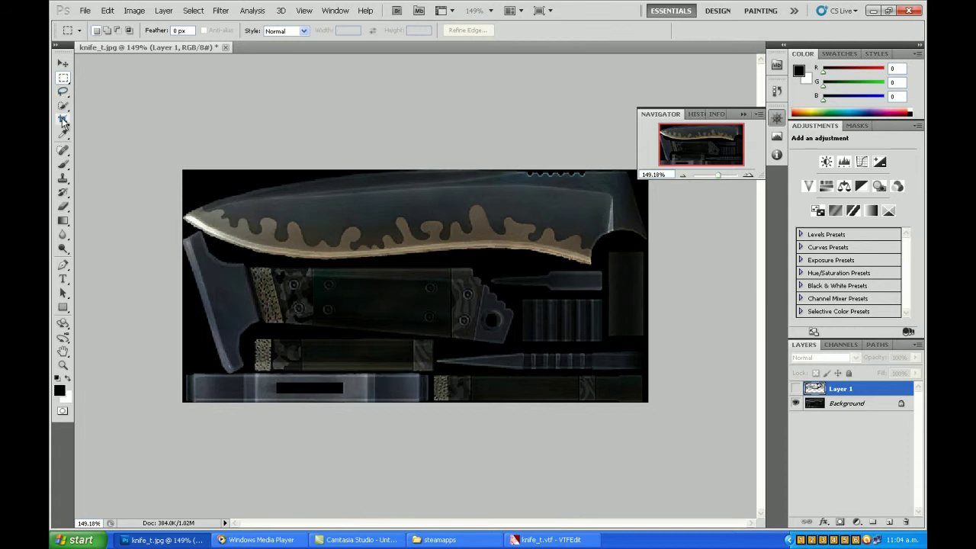
click(63, 92)
click(99, 102)
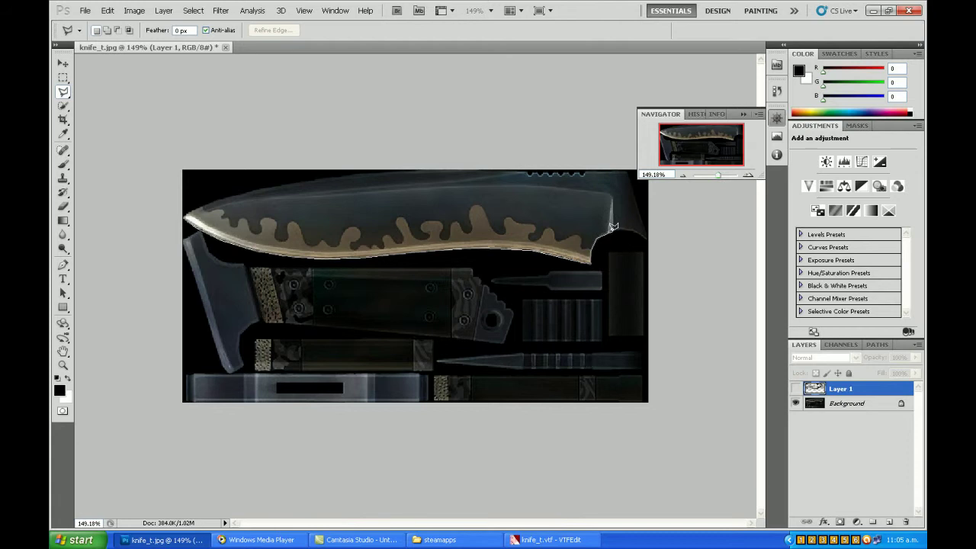
click(652, 244)
click(377, 171)
click(232, 191)
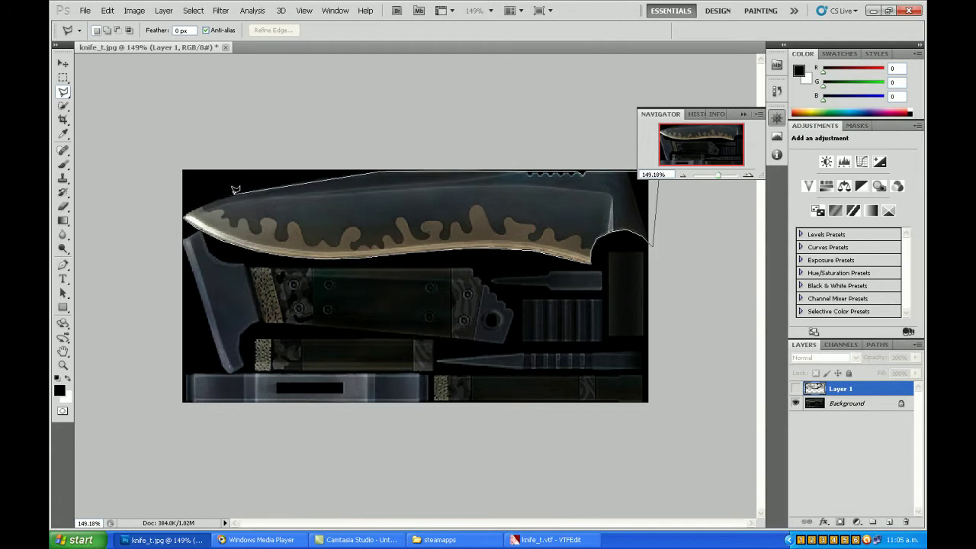
double_click(184, 214)
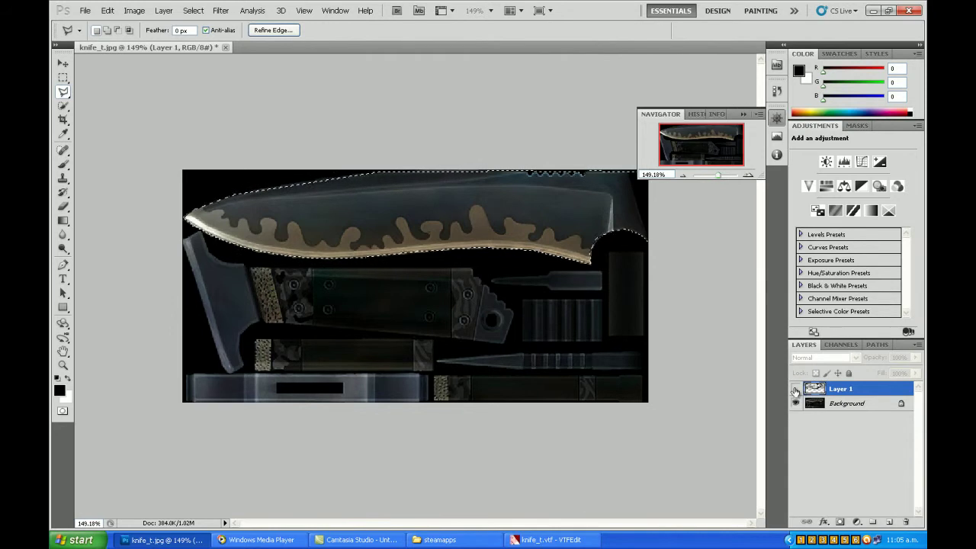
Step: Show the camo layer, delete everything outside the blade selection, deselect, and zoom out
click(795, 389)
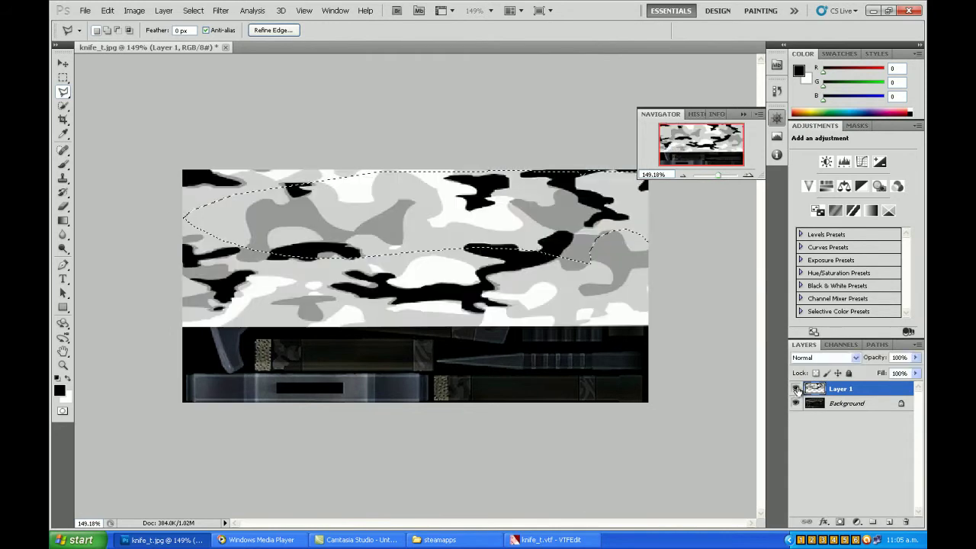
click(195, 10)
click(201, 53)
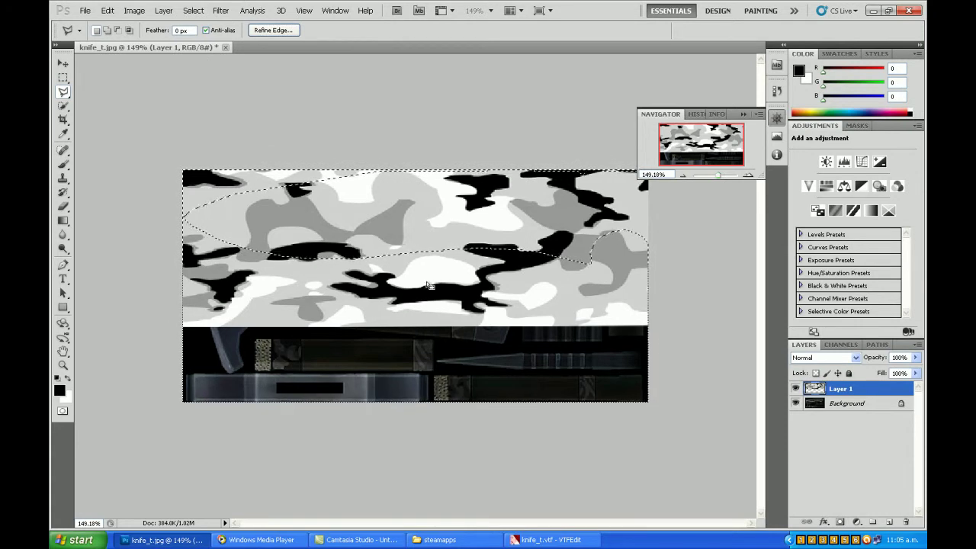
key(Delete)
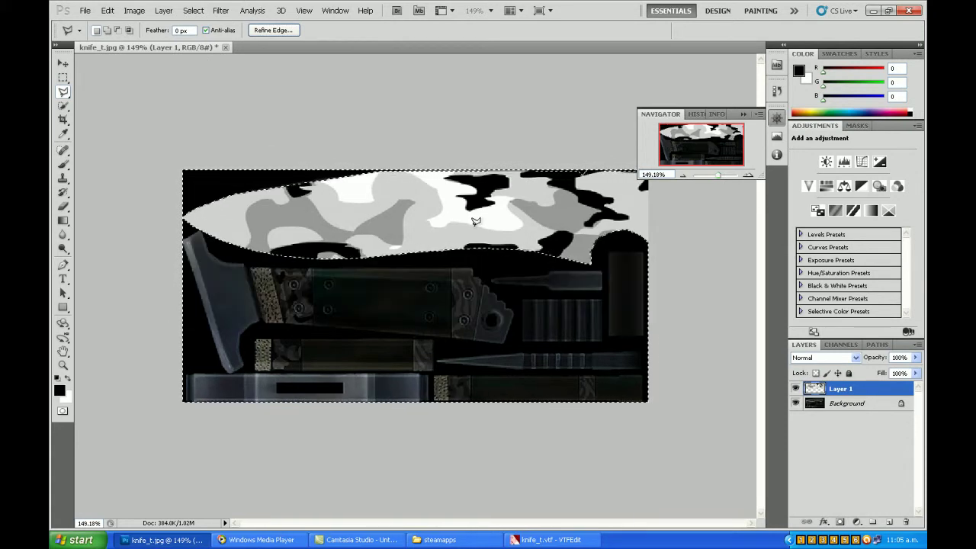
key(ctrl+d)
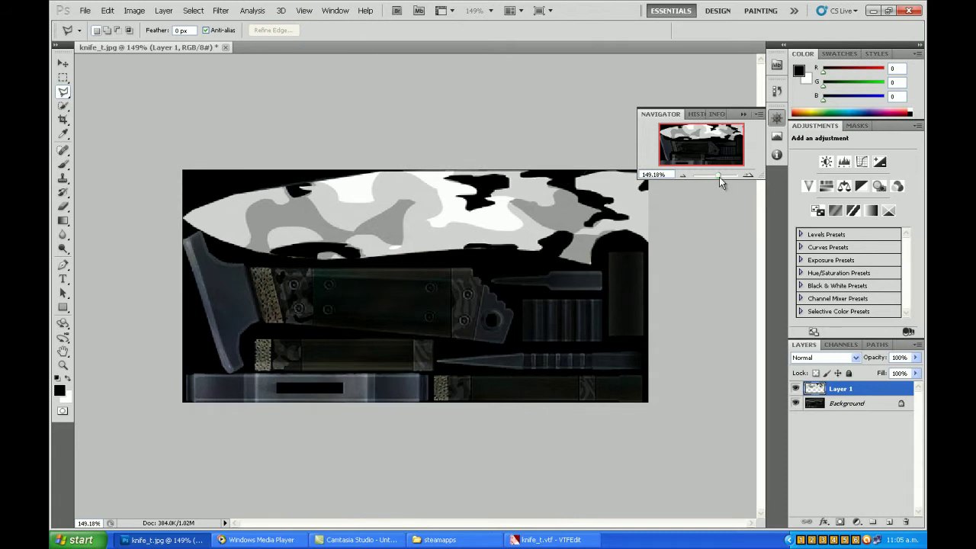
mouse_move(718, 177)
mouse_down()
mouse_move(728, 177)
mouse_move(717, 176)
mouse_up()
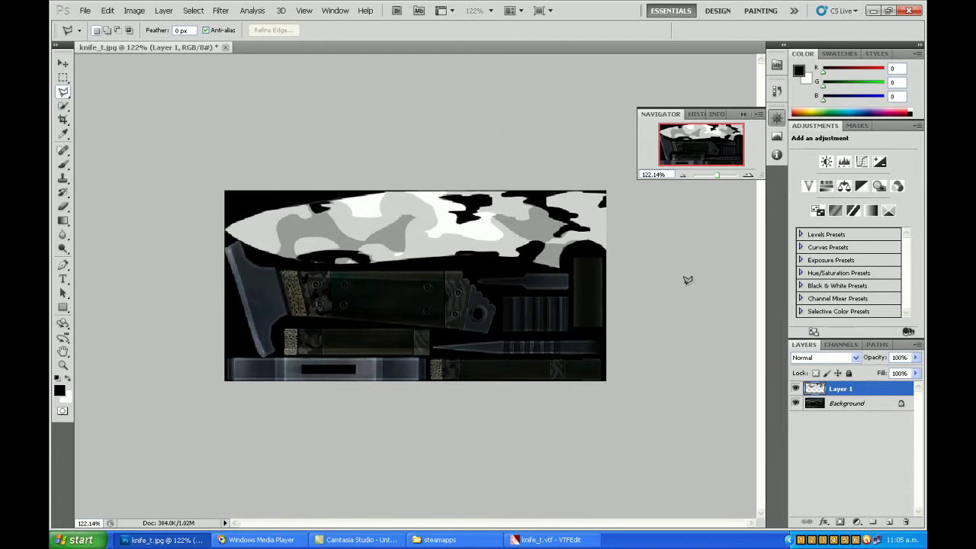
Step: Start Save As in the Desktop folder with JPEG as the format
click(92, 11)
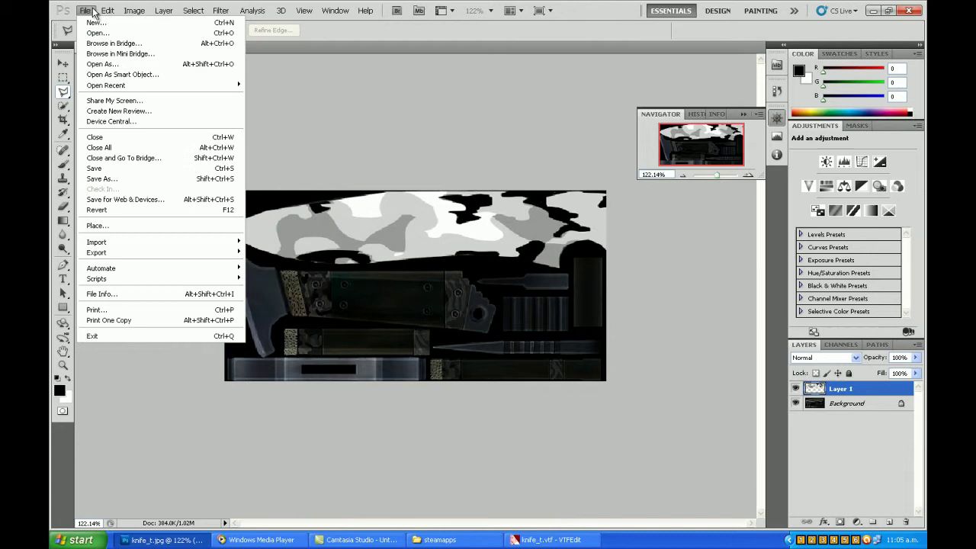
click(122, 176)
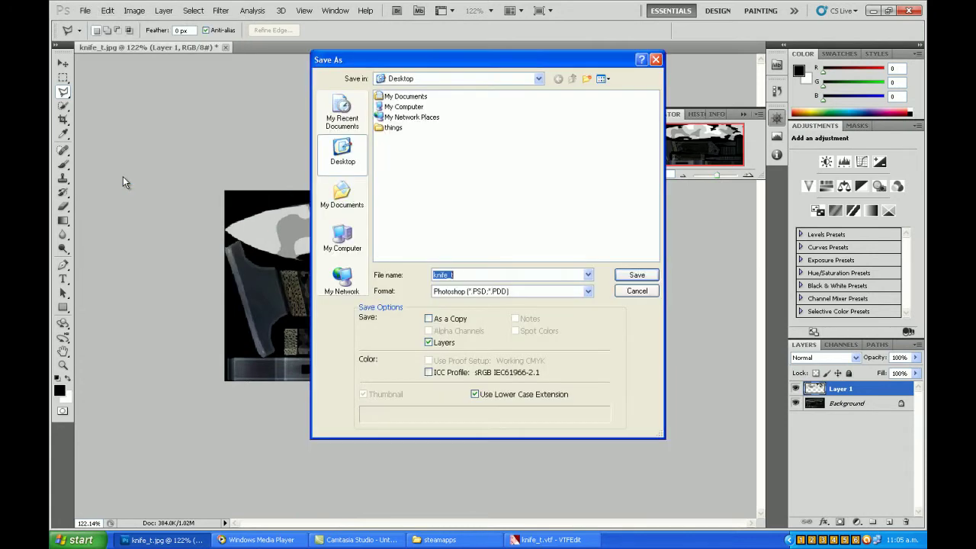
click(350, 200)
click(343, 157)
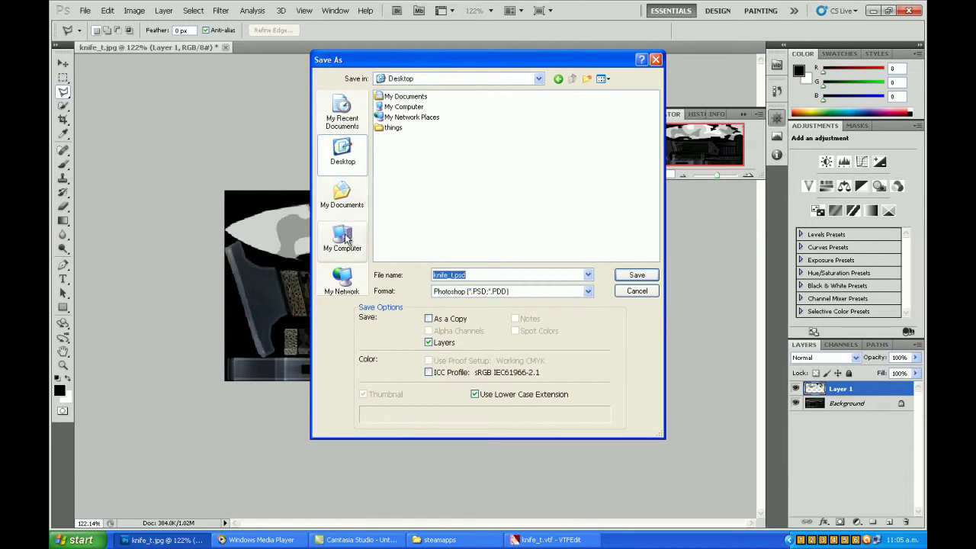
click(587, 291)
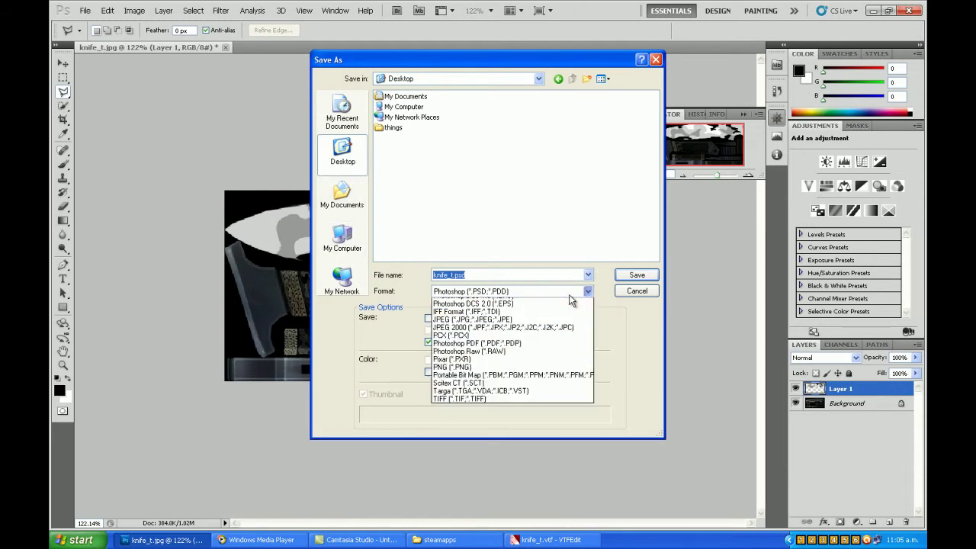
click(477, 372)
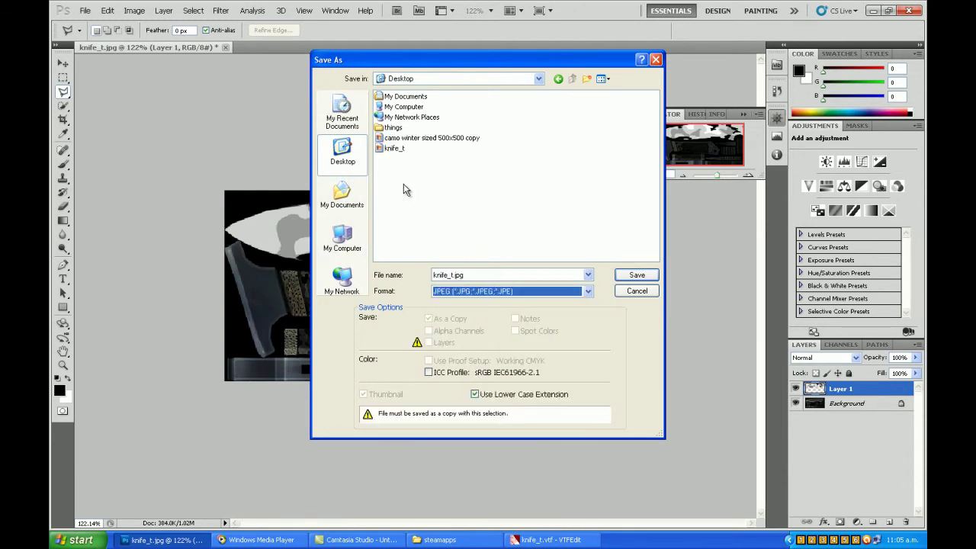
Step: Save over knife_t.jpg, accept the JPEG quality options, and minimize Photoshop
click(395, 149)
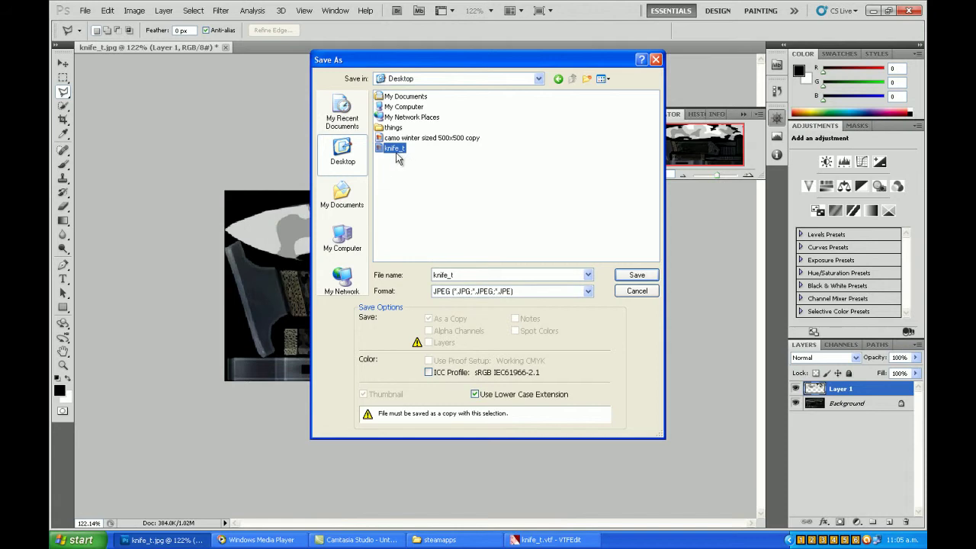
click(631, 276)
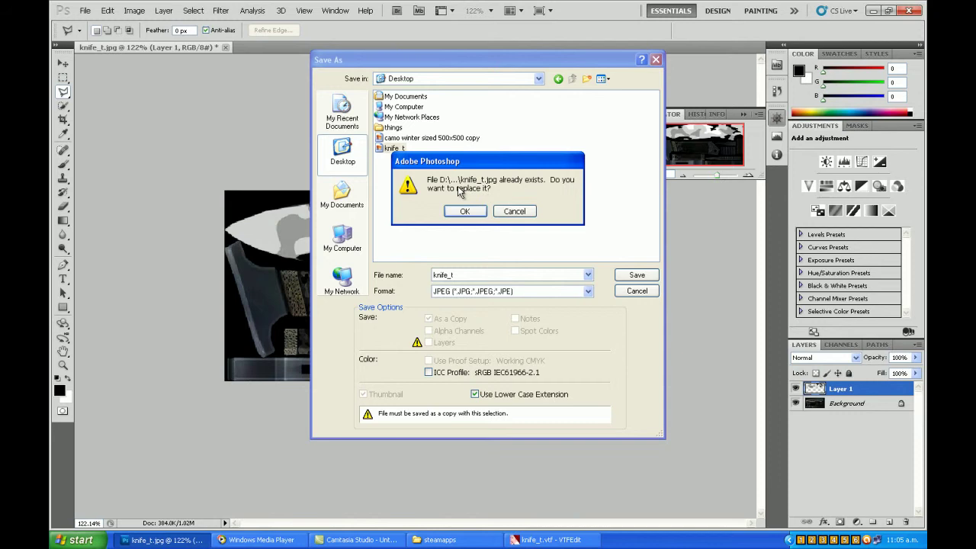
click(479, 212)
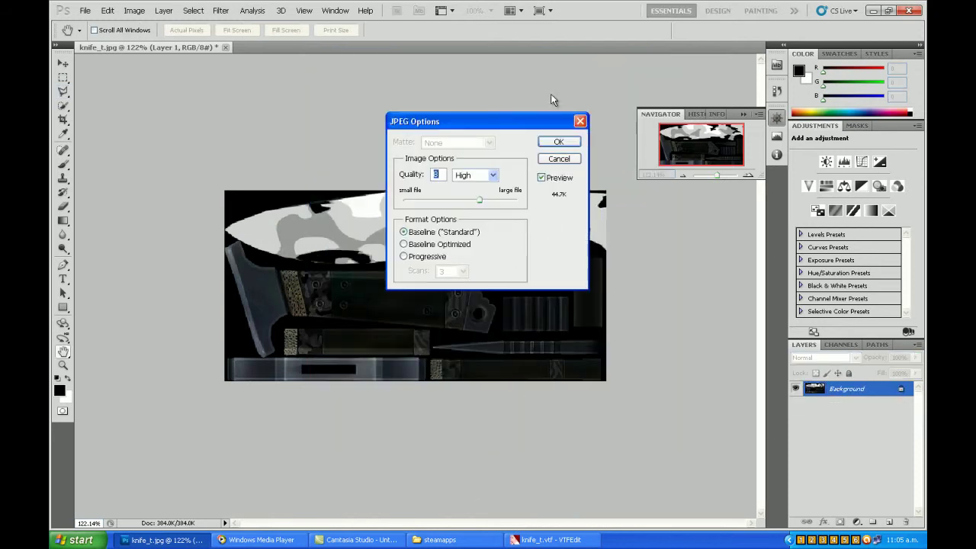
click(558, 142)
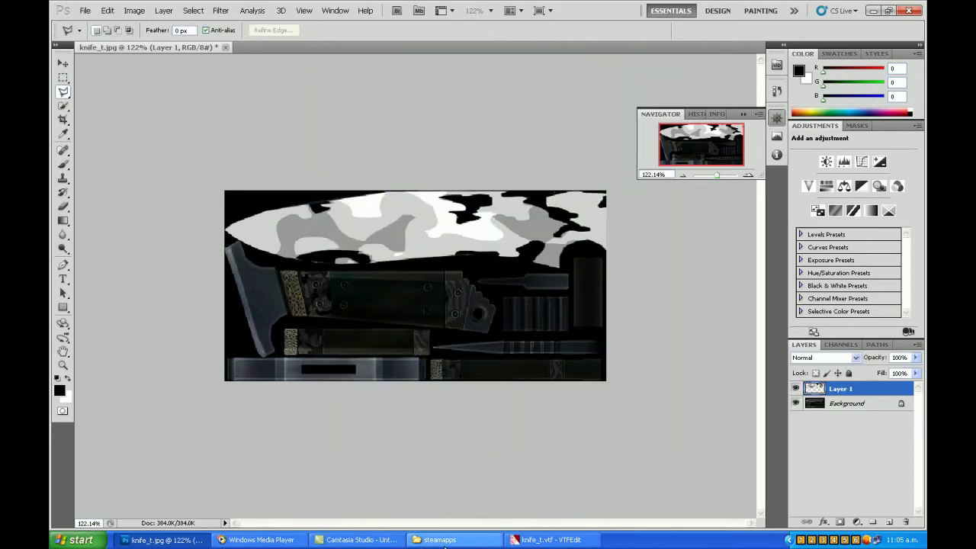
click(160, 540)
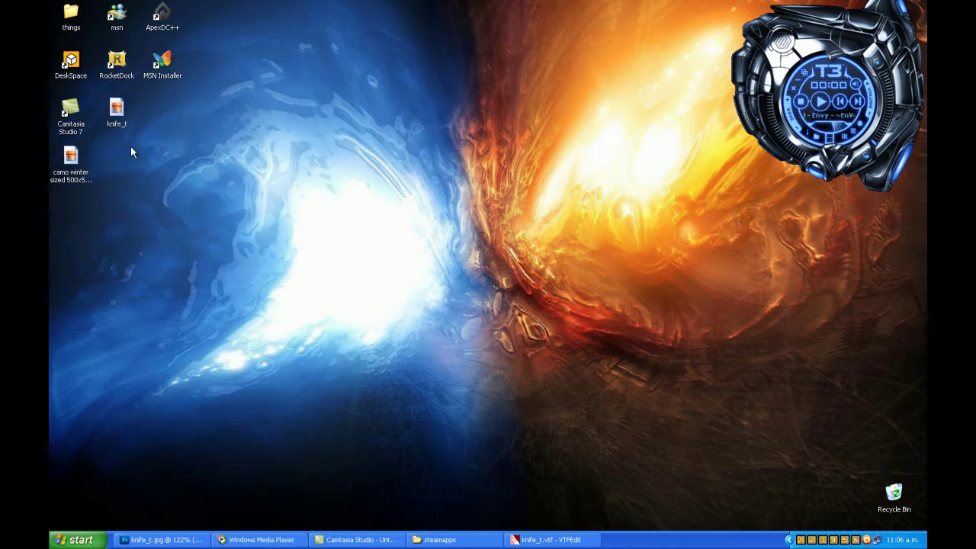
Step: Import the Desktop knife_t image into a new untitled VTFEdit texture
click(544, 539)
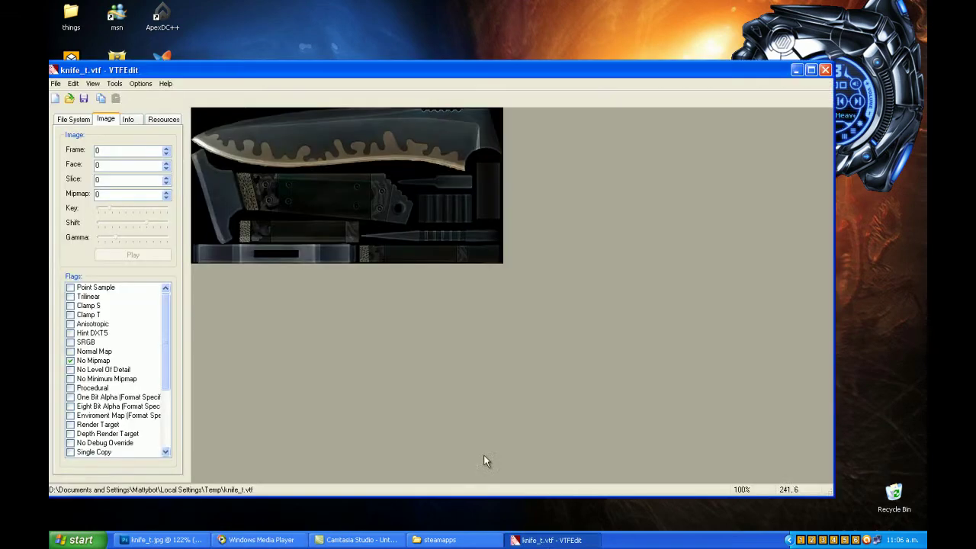
drag(159, 70, 314, 77)
click(212, 90)
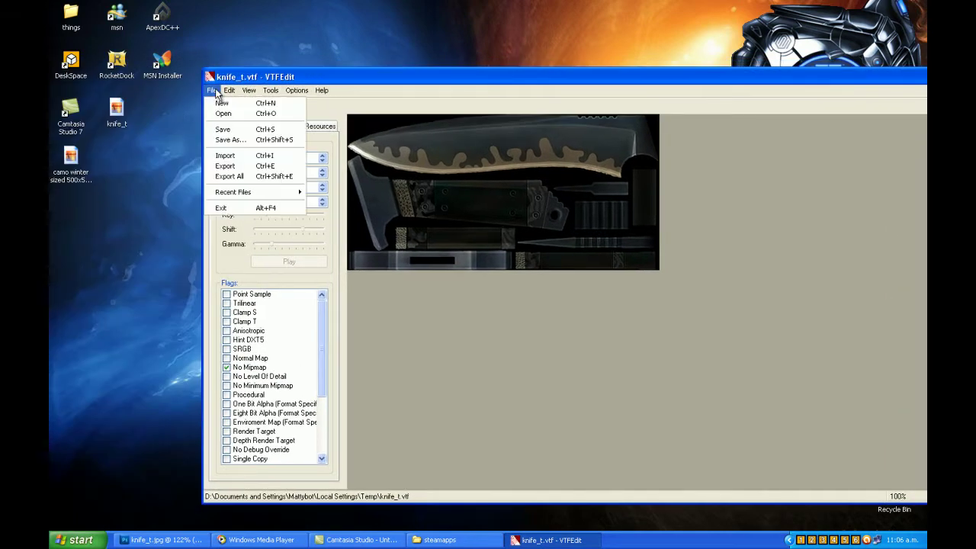
click(226, 157)
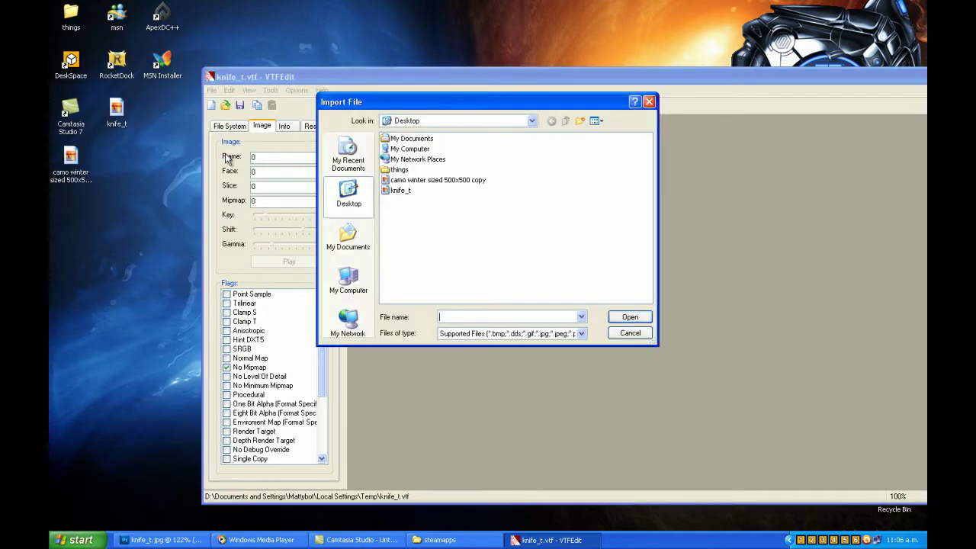
click(404, 191)
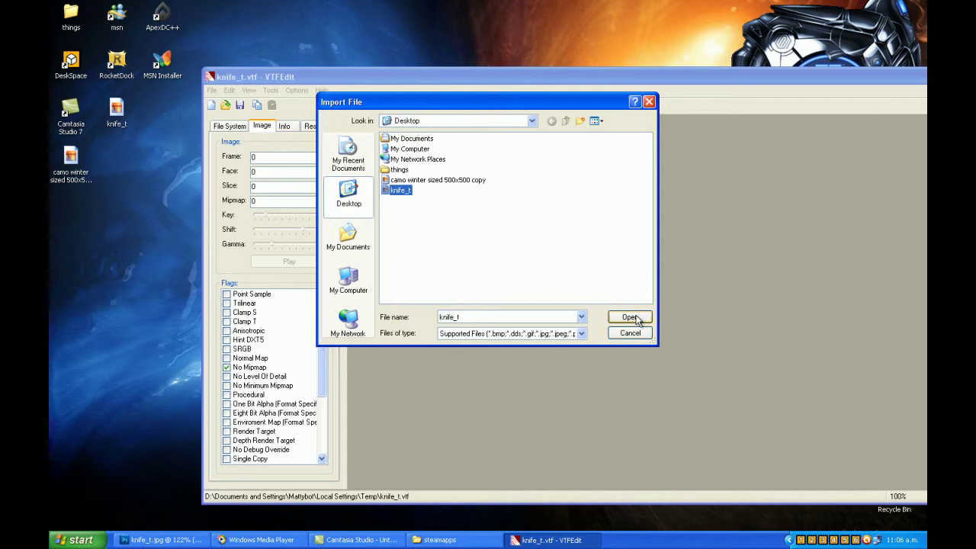
click(629, 318)
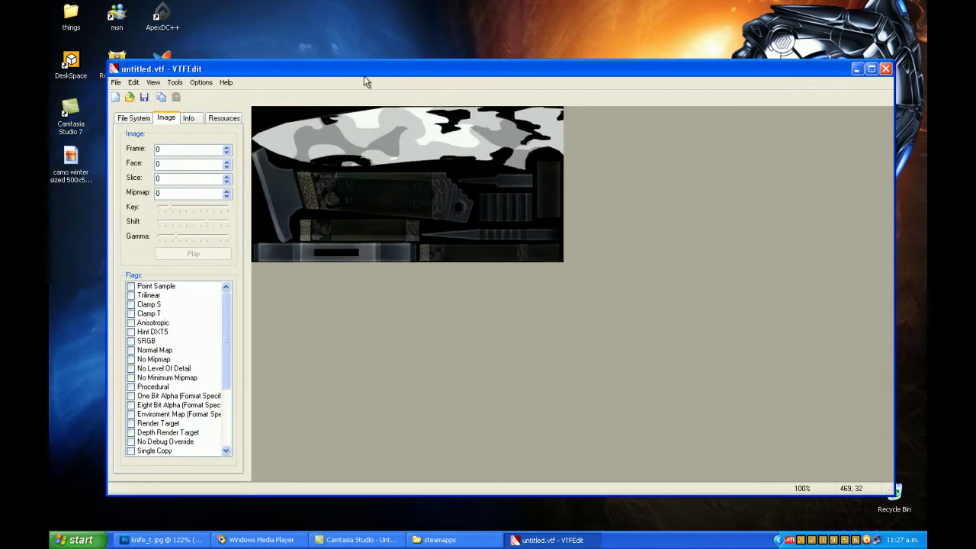
drag(264, 245, 382, 71)
drag(188, 69, 256, 82)
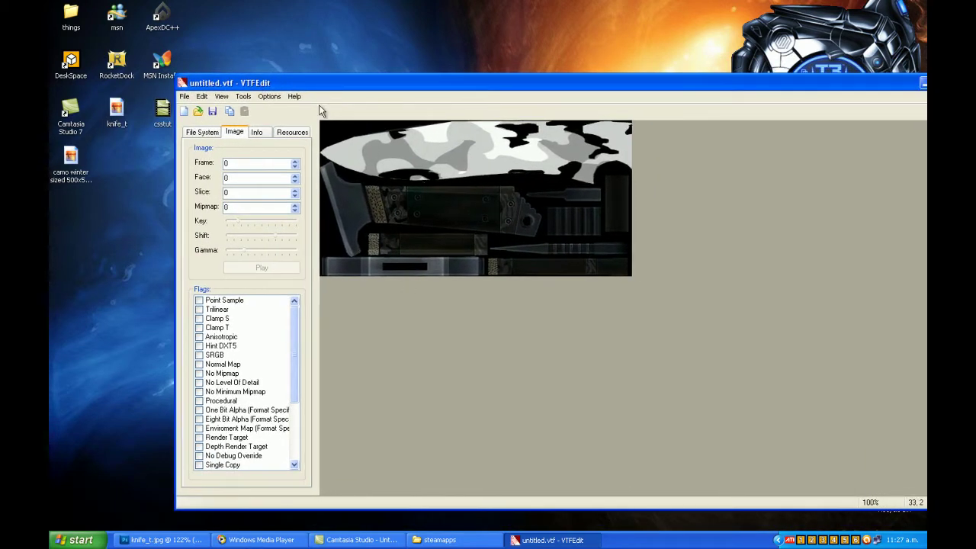
Step: Save the texture to the desktop as knife_t.vtf, declining to overwrite knife_t.jpg
mouse_move(309, 78)
mouse_down()
mouse_move(304, 91)
mouse_move(325, 75)
mouse_up()
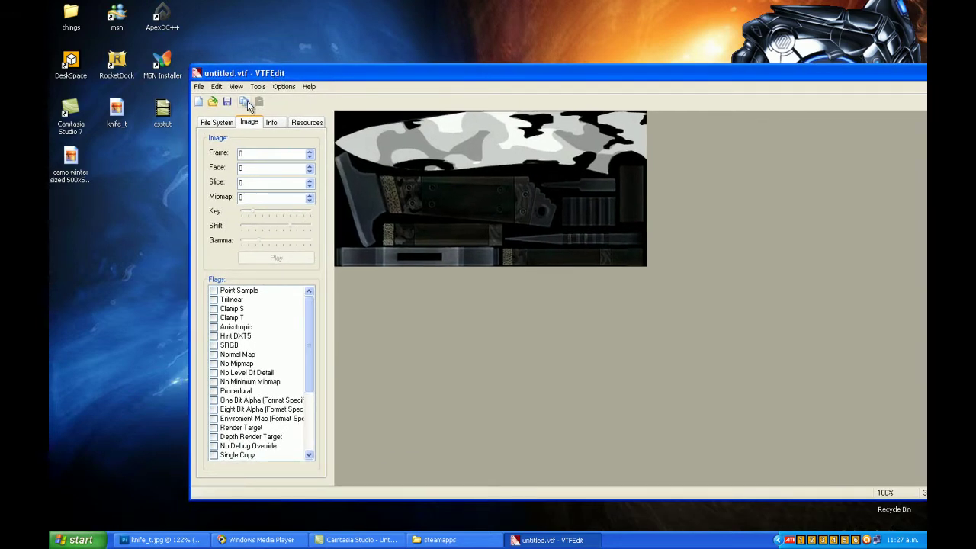
click(198, 88)
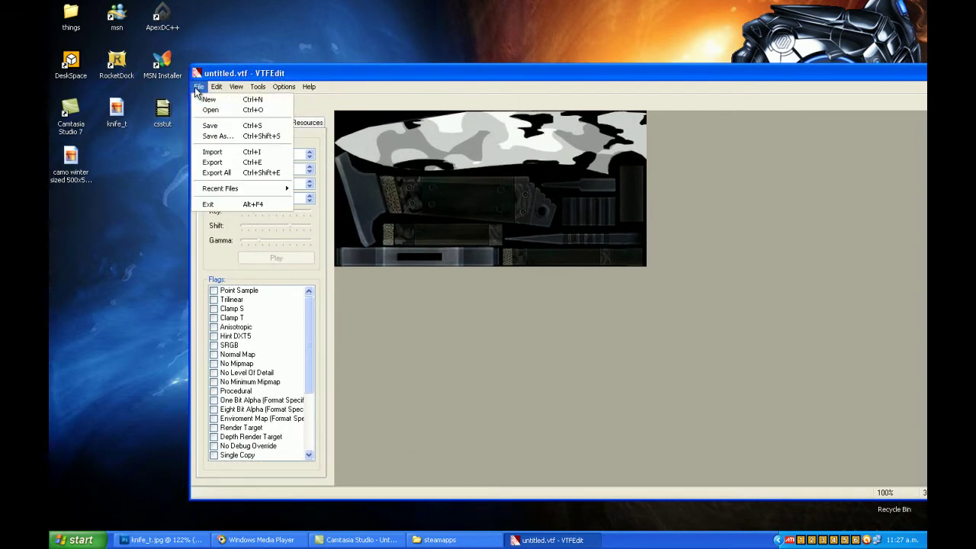
click(226, 135)
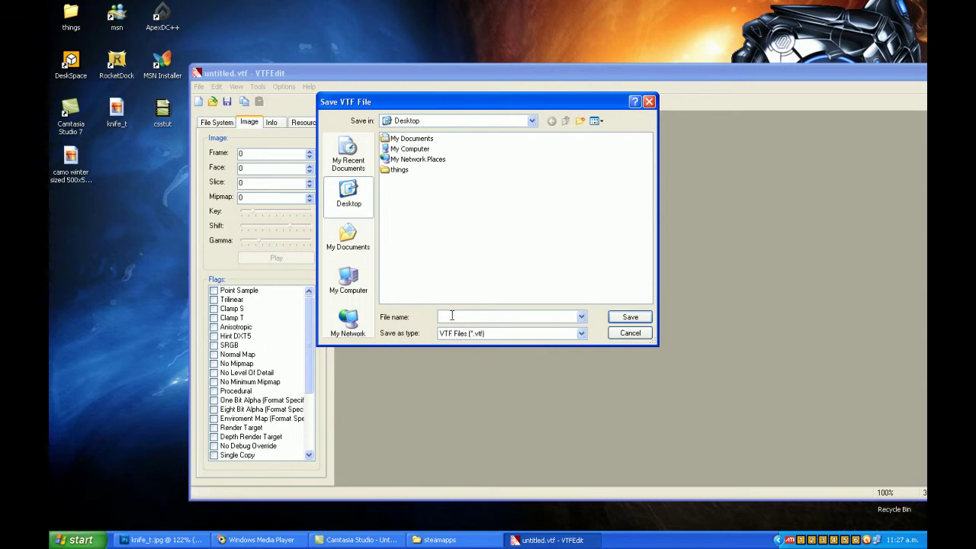
text(k)
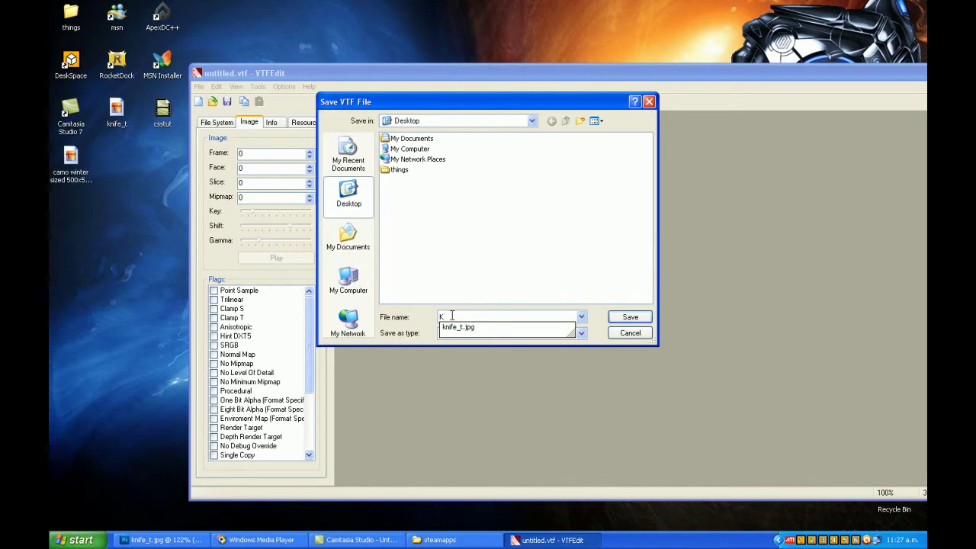
key(Down)
key(Return)
key(Return)
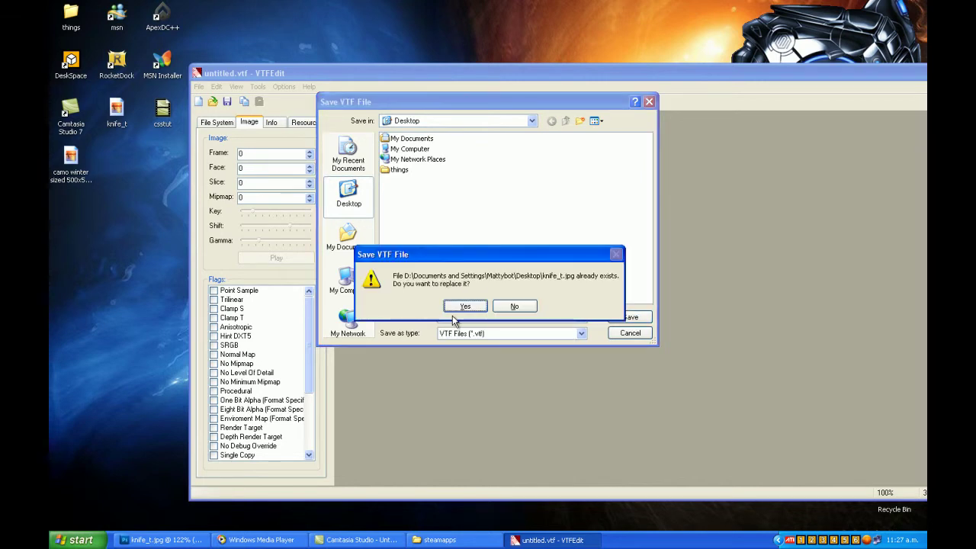
click(526, 309)
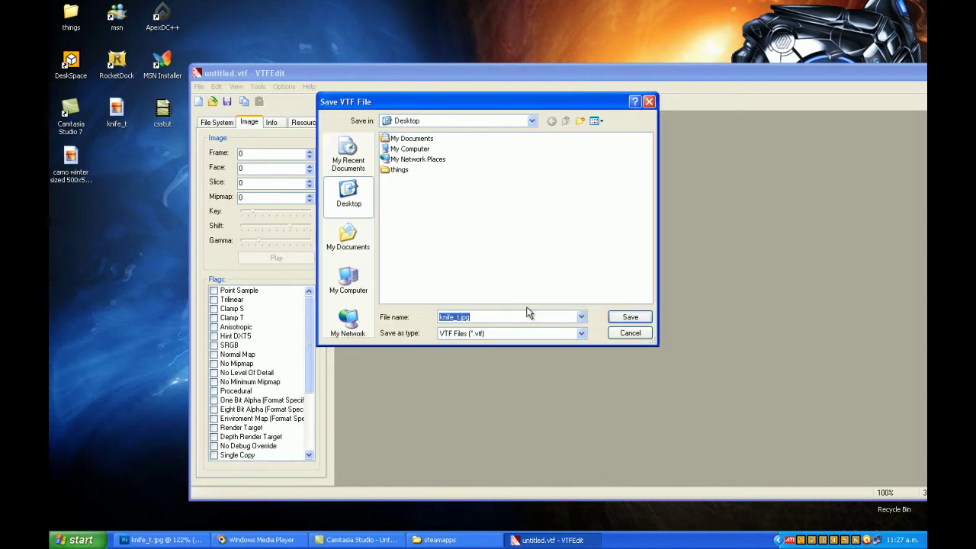
click(475, 315)
key(BackSpace)
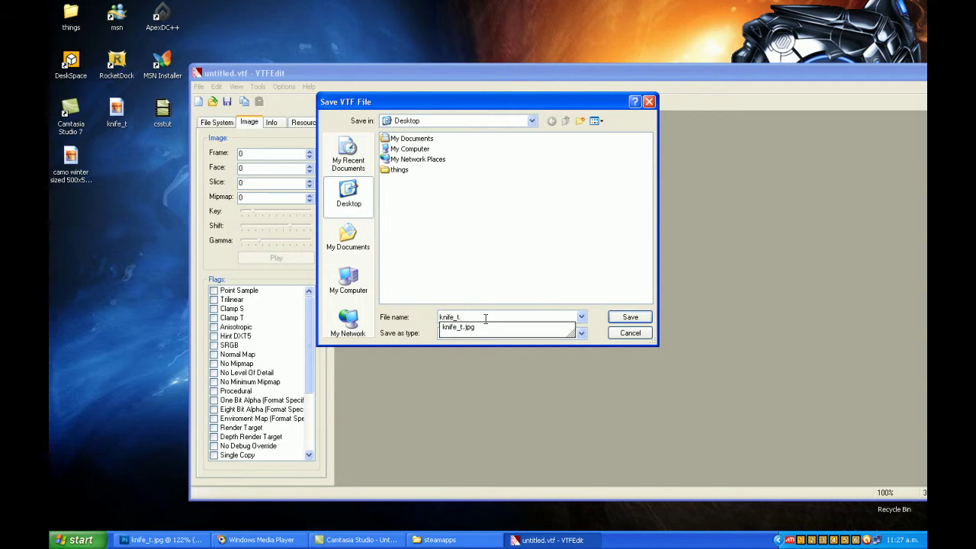
click(503, 293)
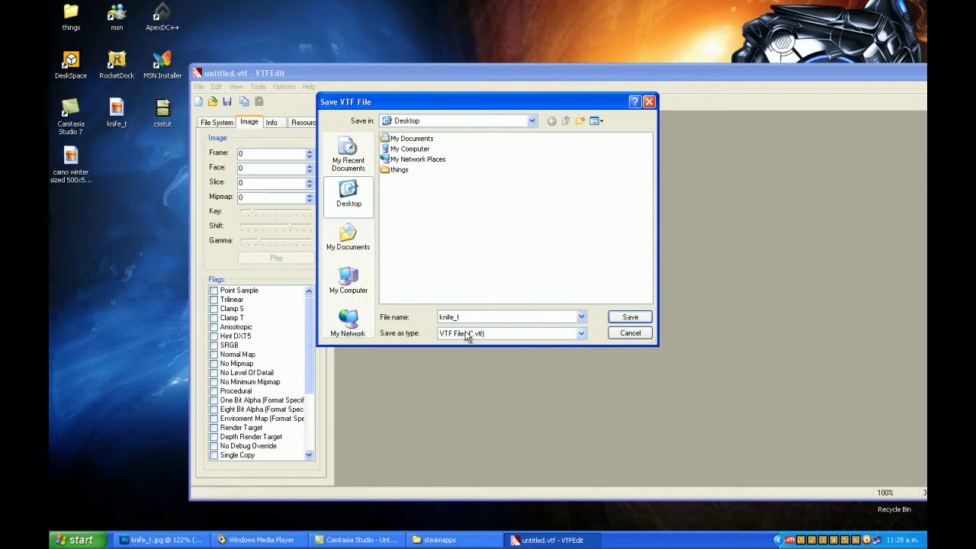
click(630, 317)
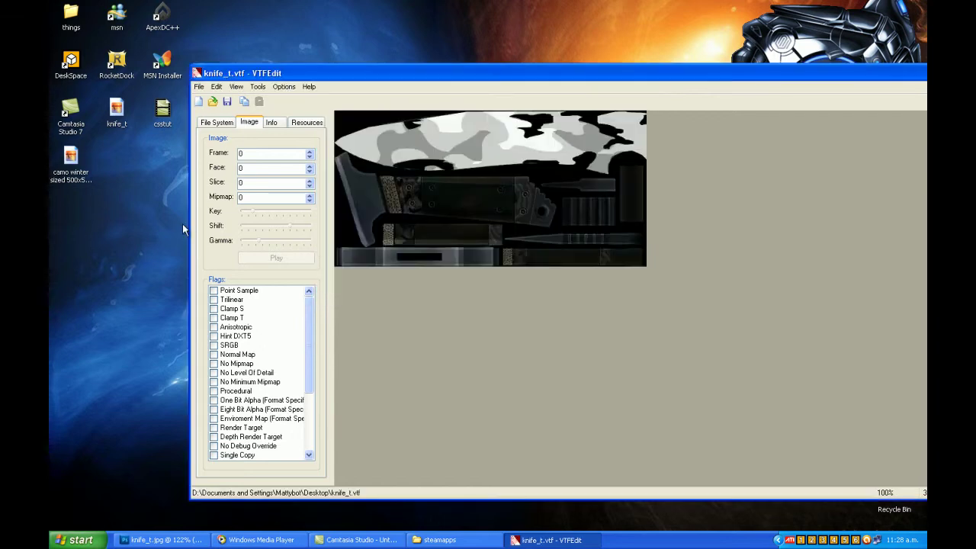
Step: Close VTFEdit
drag(304, 75, 281, 88)
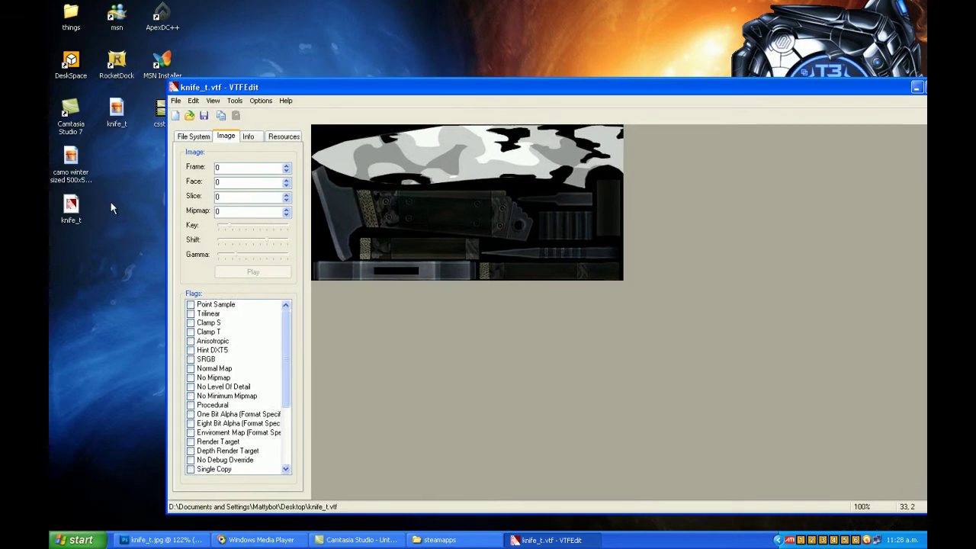
drag(899, 86, 770, 75)
click(789, 76)
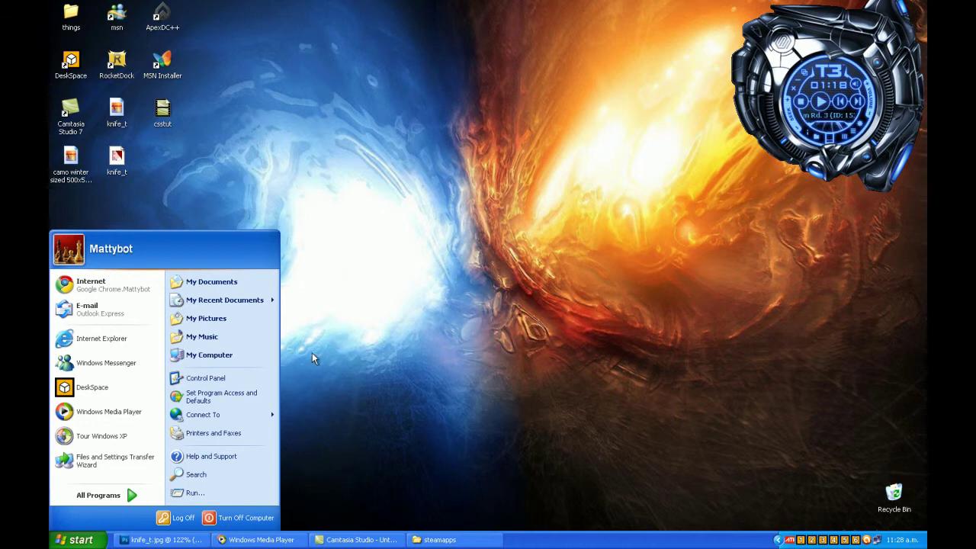
Step: Browse from My Computer to D:\Program Files\Steam
click(218, 357)
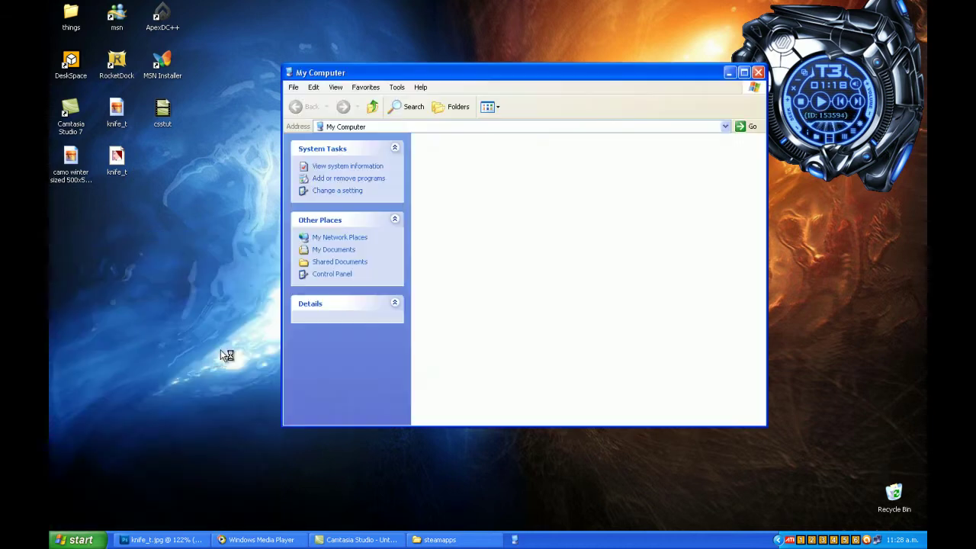
click(567, 229)
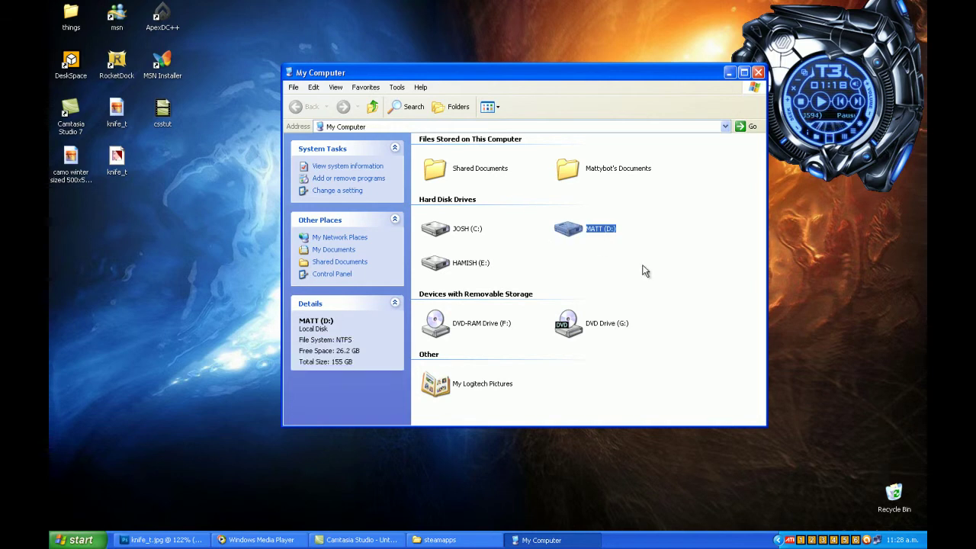
click(645, 269)
double_click(581, 232)
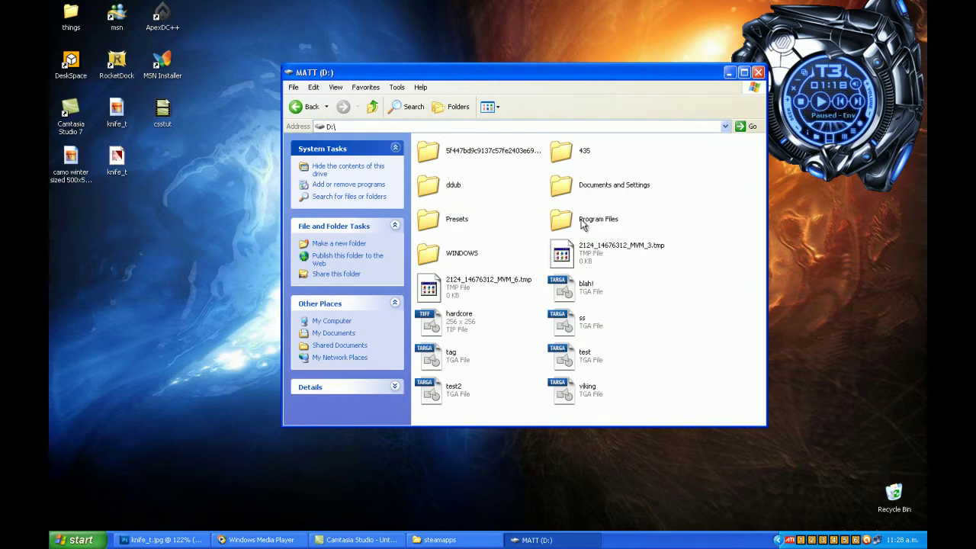
double_click(577, 218)
scroll(617, 288, down, 5)
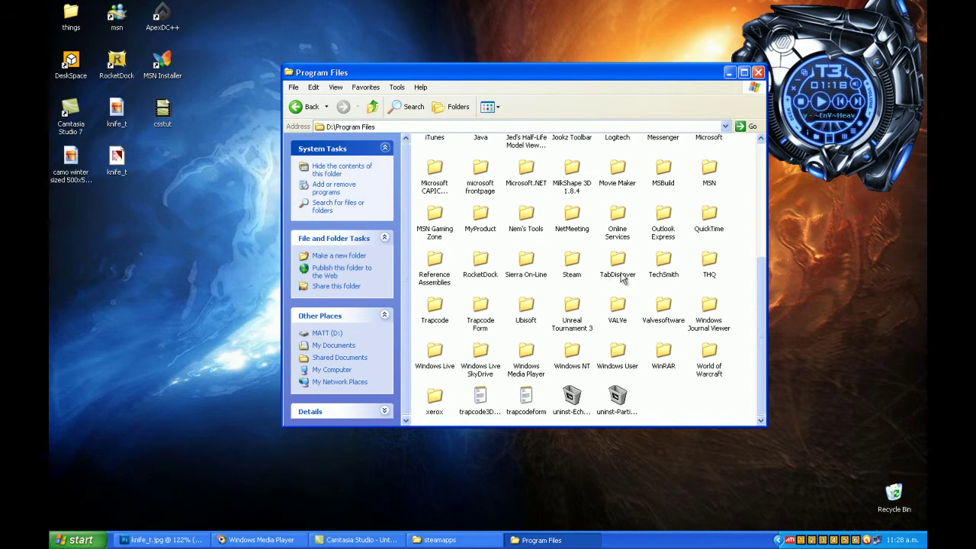
click(667, 227)
text(st)
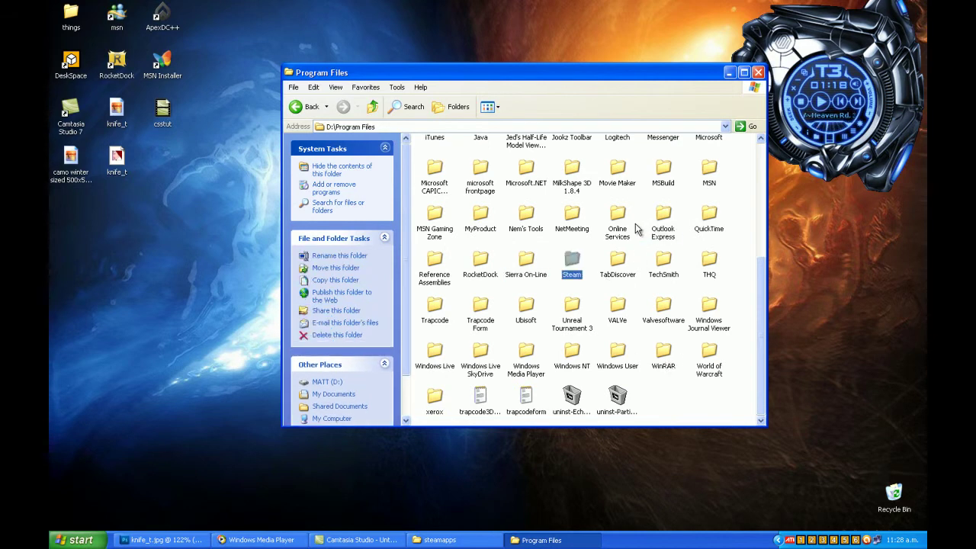
double_click(570, 267)
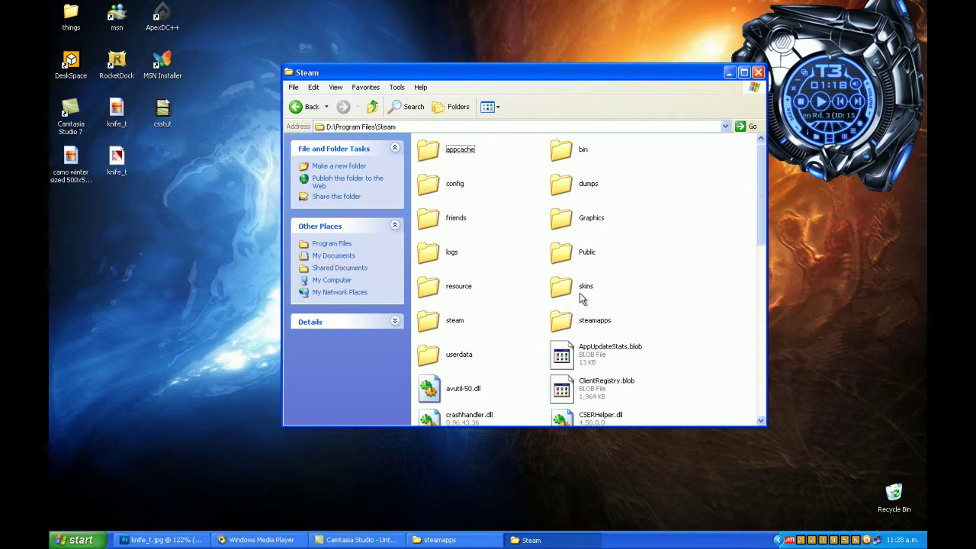
Step: Continue into steamapps\toxicviking\counter-strike source\cstrike\materials
double_click(579, 324)
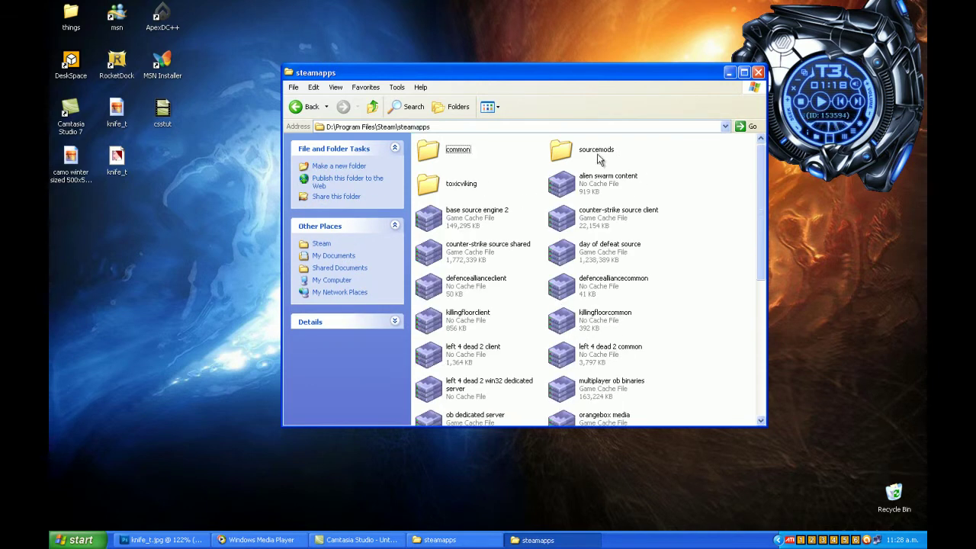
double_click(461, 185)
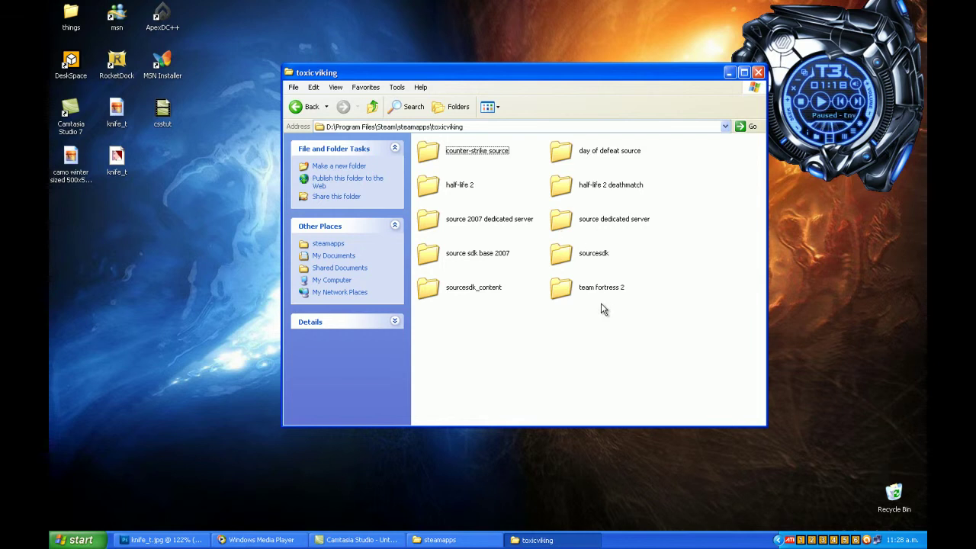
double_click(493, 152)
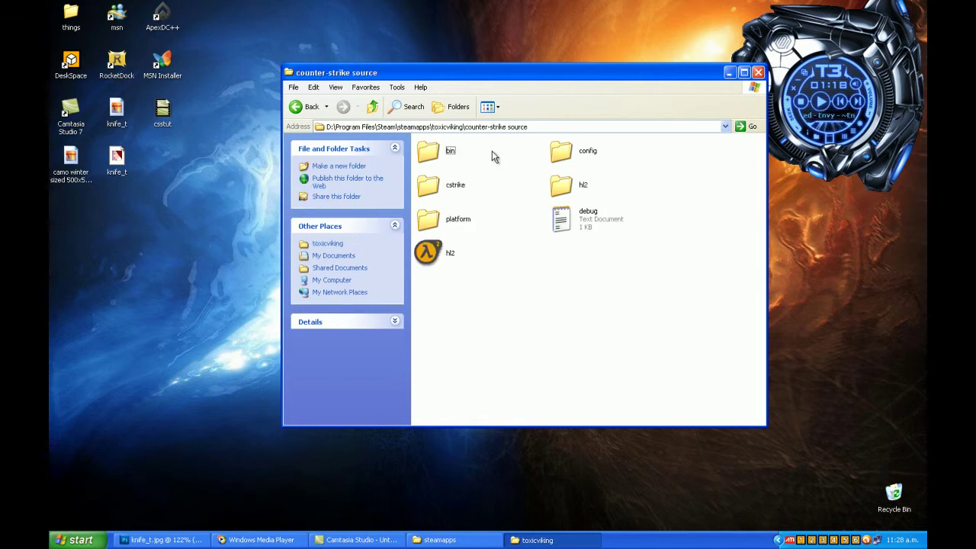
double_click(452, 188)
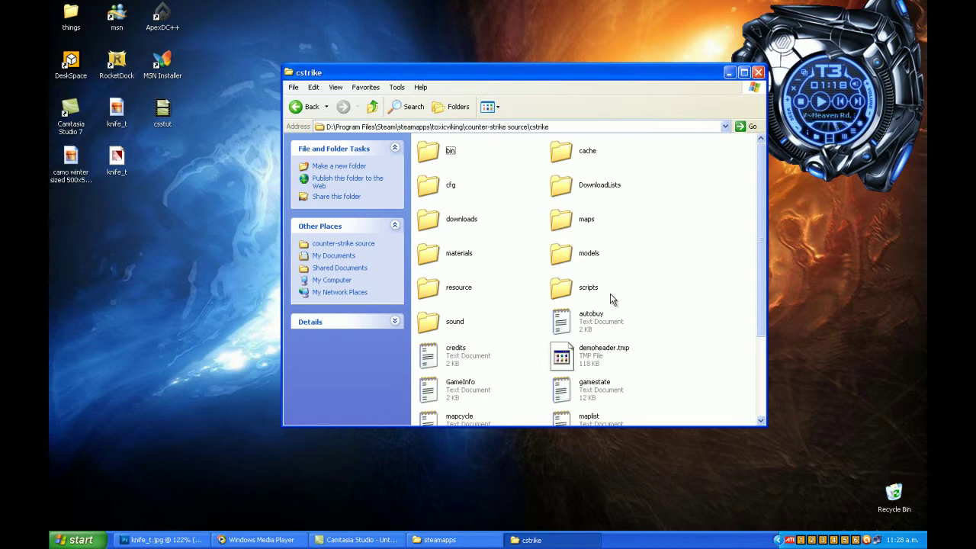
double_click(456, 260)
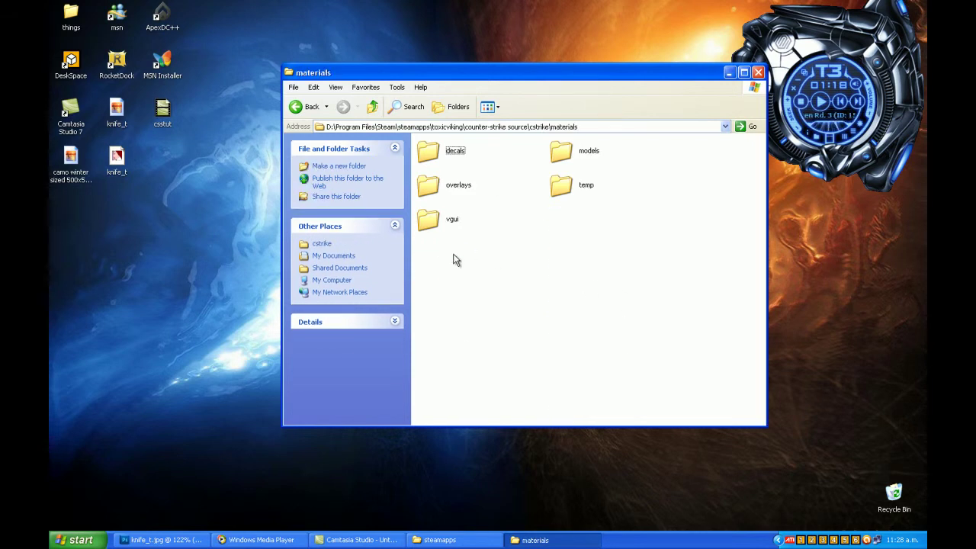
click(306, 107)
click(531, 263)
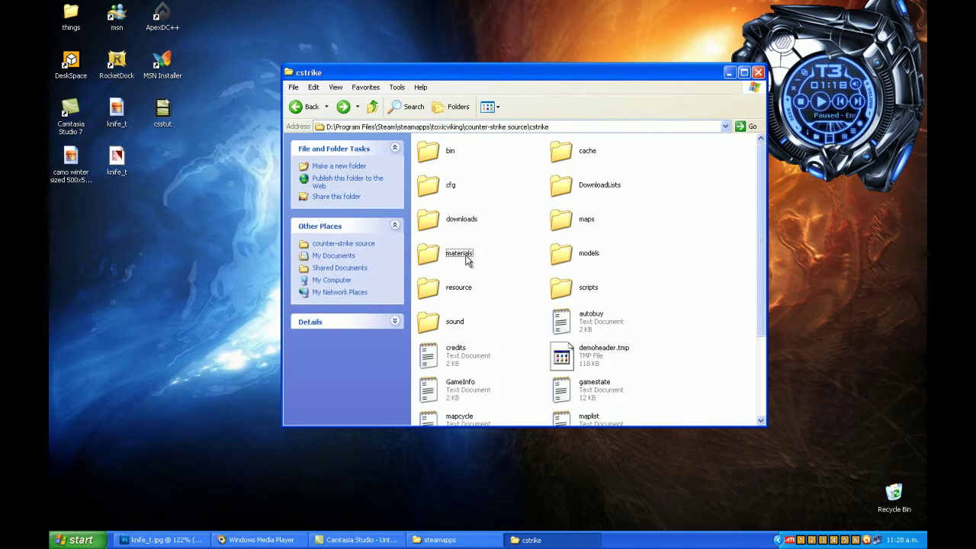
double_click(467, 261)
Step: Go into models\weapons\v_models and dismiss the right-click menu there
click(562, 150)
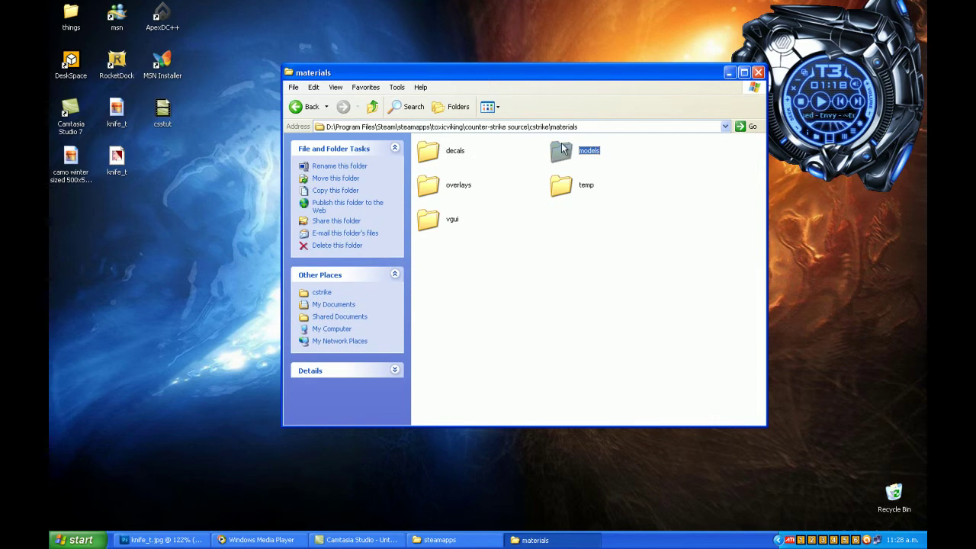
double_click(562, 150)
double_click(460, 150)
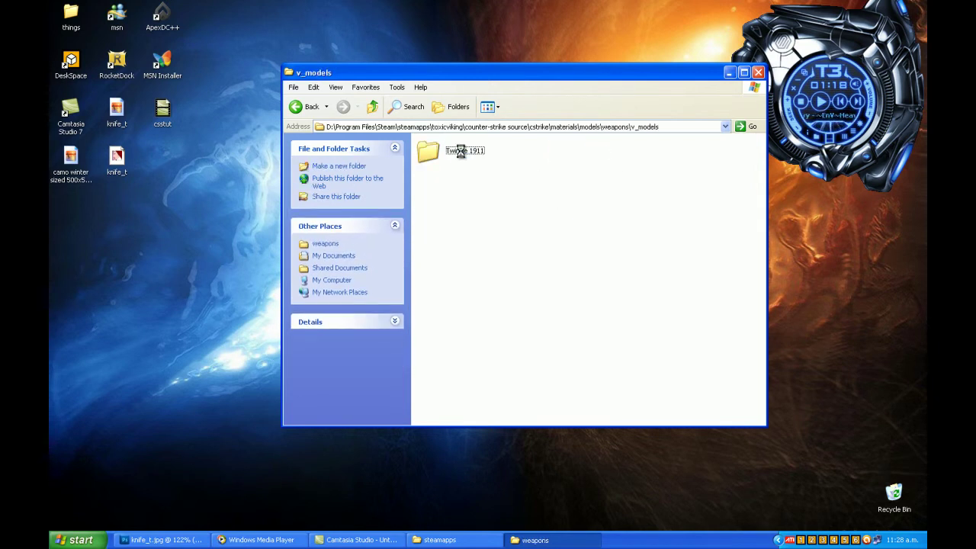
right_click(512, 149)
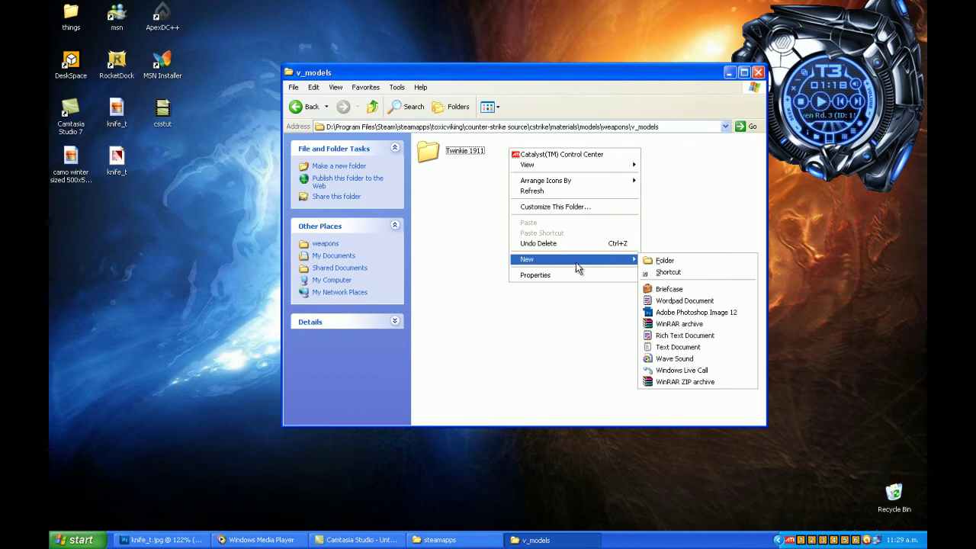
click(555, 372)
Step: Minimize the v_models window and open a second My Computer window
click(534, 540)
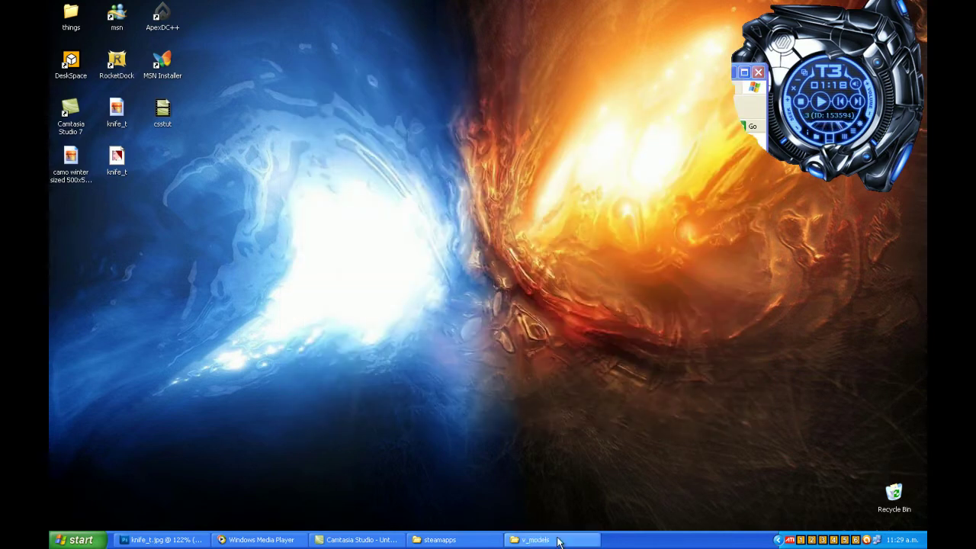
click(69, 541)
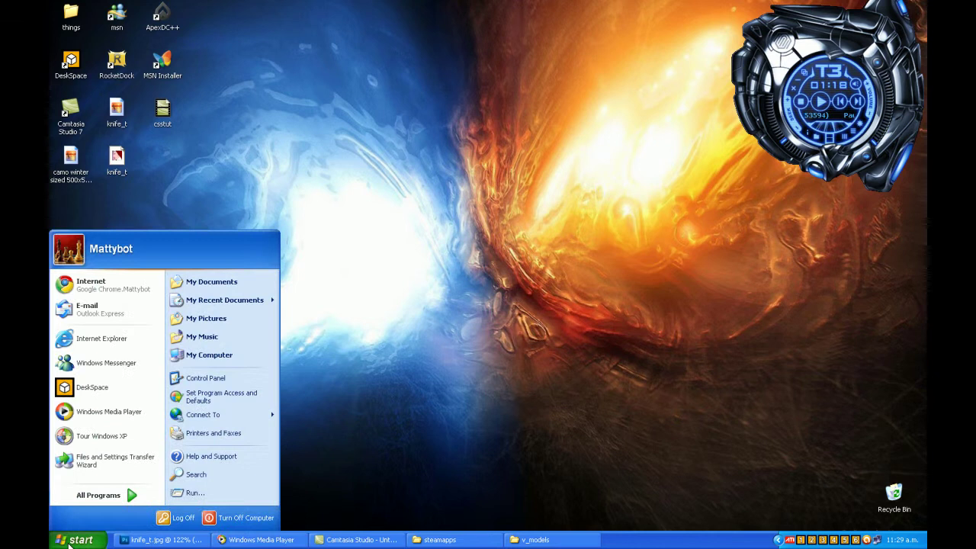
click(496, 385)
click(76, 540)
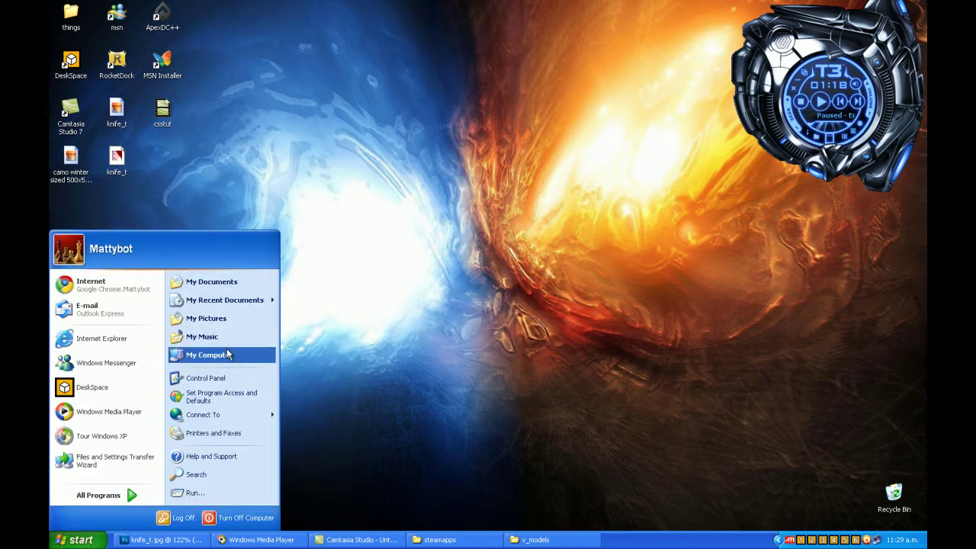
click(210, 354)
Step: Go to D:\Program Files\Steam\steamapps and open the counter-strike source shared cache
double_click(603, 241)
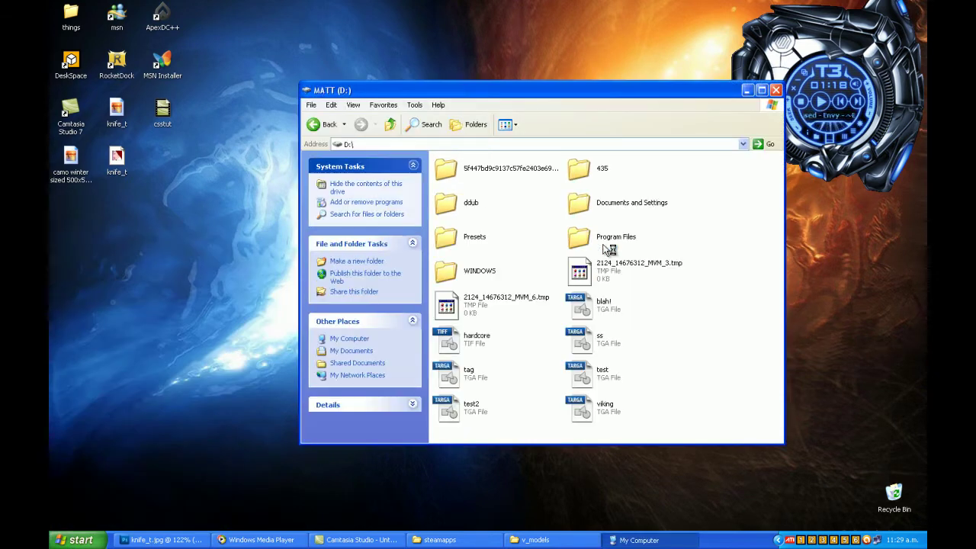
double_click(606, 237)
click(589, 301)
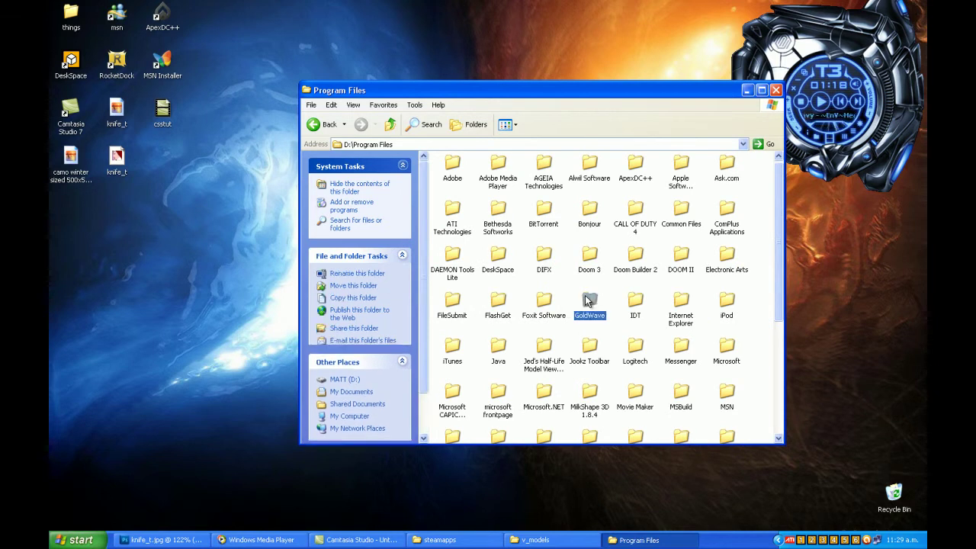
key(s)
key(t)
double_click(593, 356)
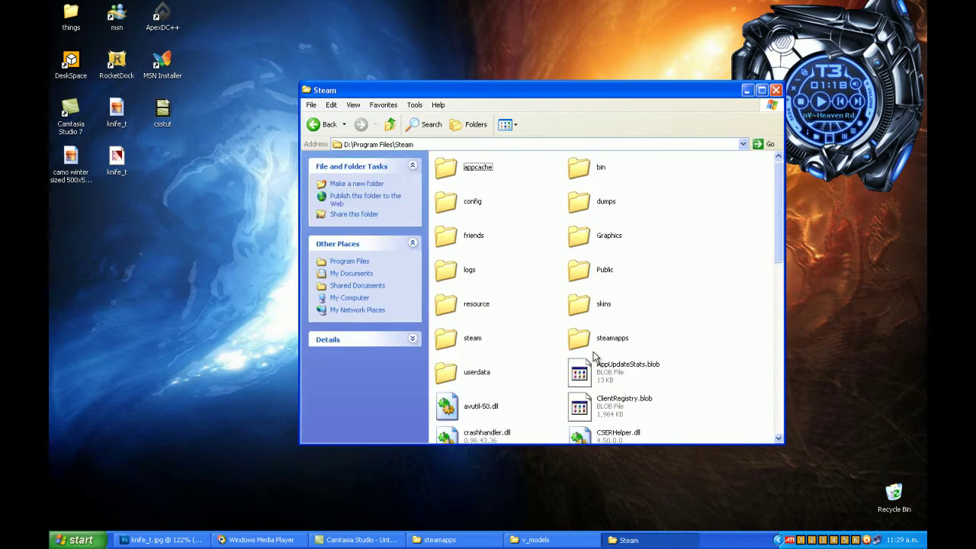
double_click(591, 342)
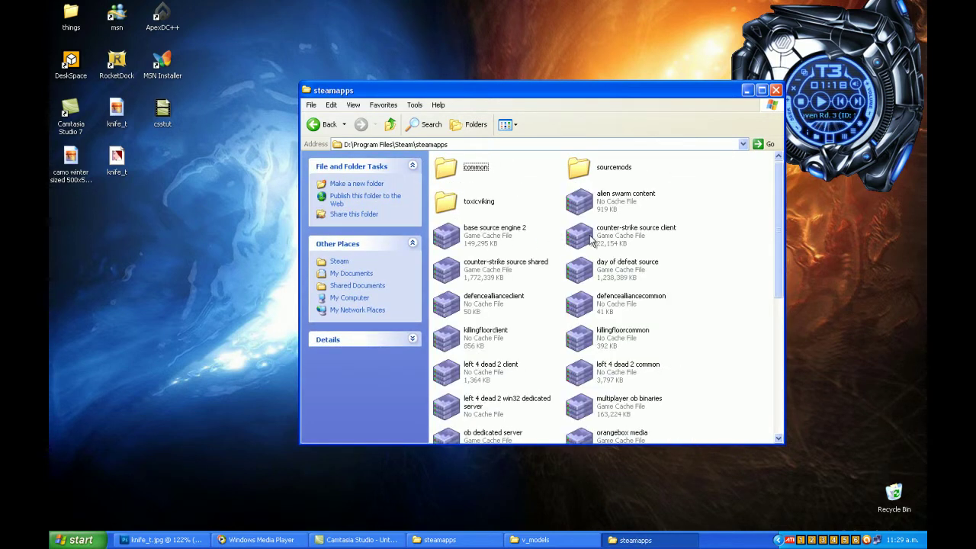
double_click(485, 276)
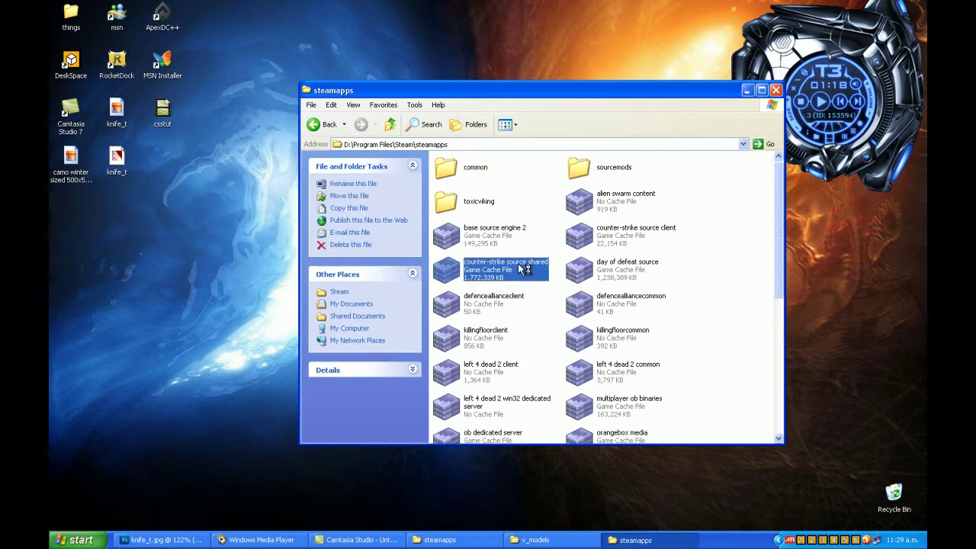
Step: Open the archive's cstrike folder in GCFScape, briefly browsing materials before returning
double_click(350, 186)
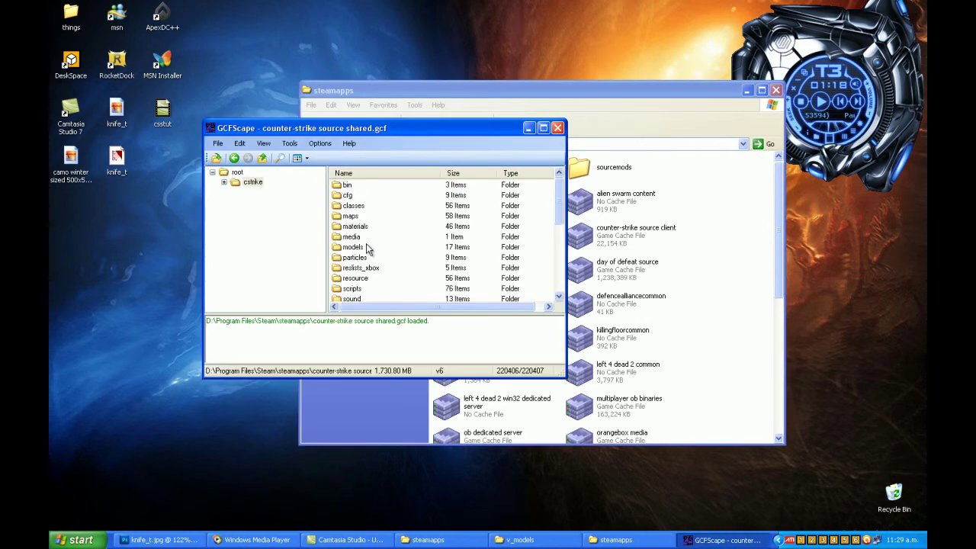
scroll(372, 251, down, 2)
scroll(349, 273, up, 1)
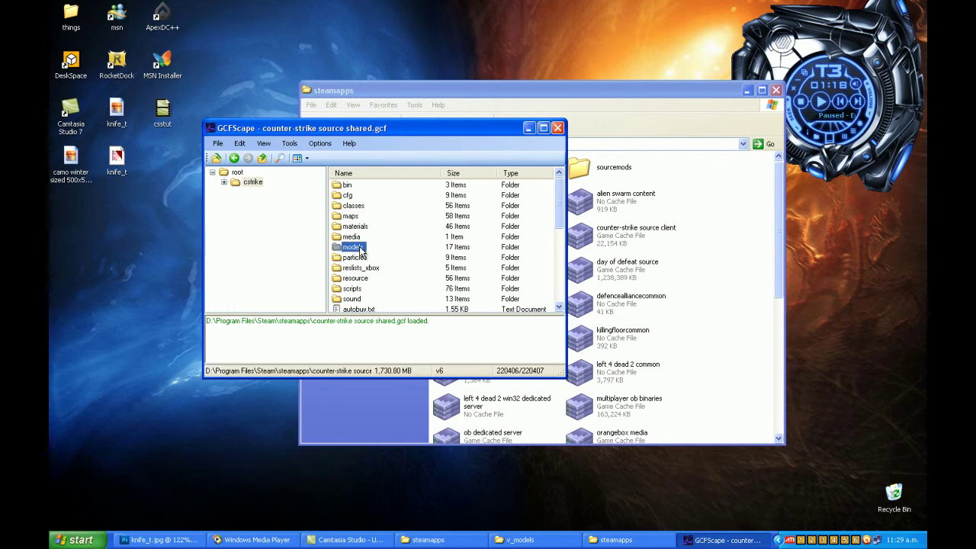
double_click(364, 226)
scroll(381, 244, down, 2)
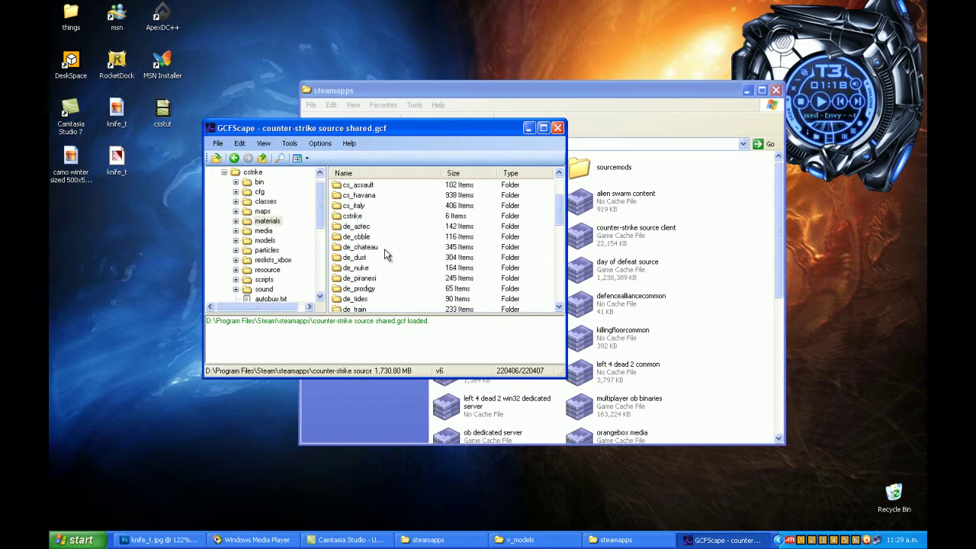
scroll(389, 263, down, 2)
scroll(385, 282, down, 5)
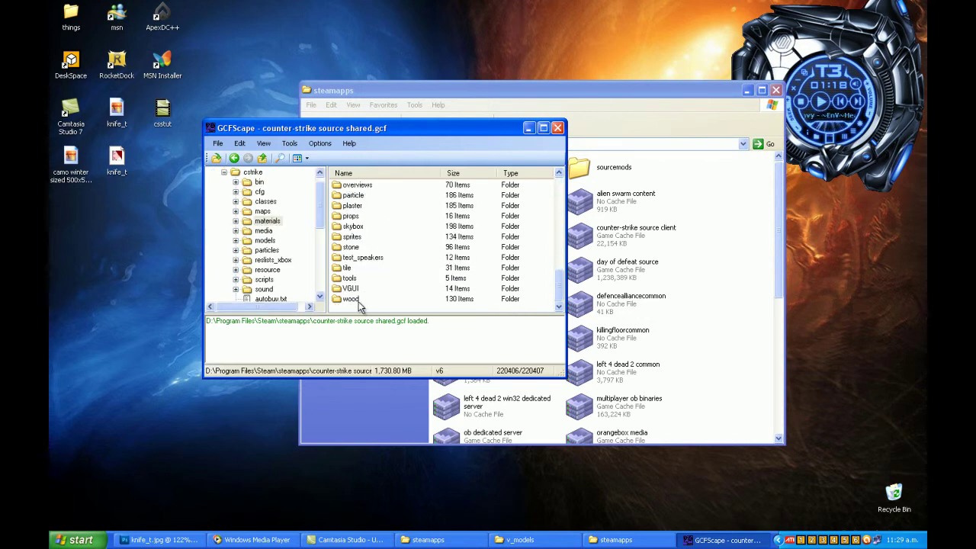
click(234, 158)
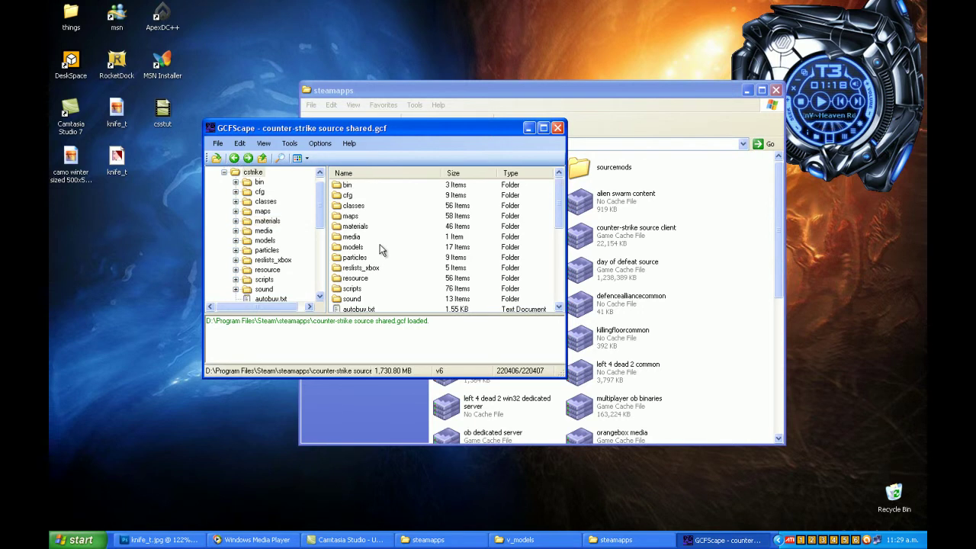
click(235, 159)
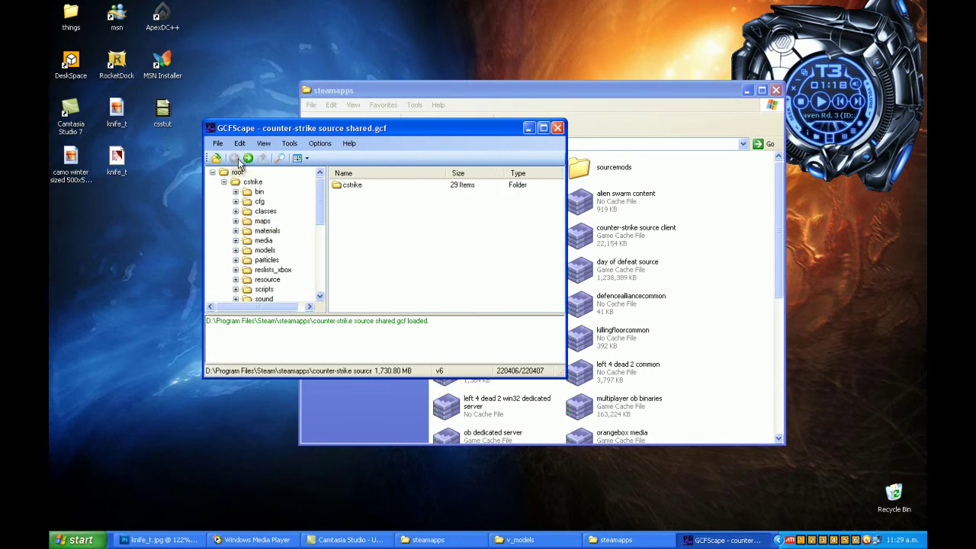
click(349, 189)
double_click(349, 191)
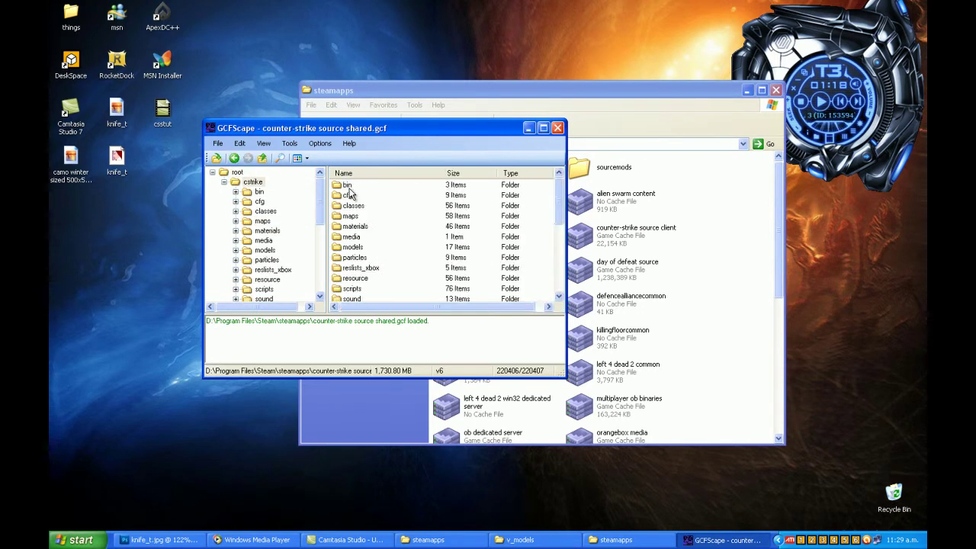
scroll(357, 259, down, 3)
scroll(357, 259, up, 1)
scroll(357, 259, up, 1)
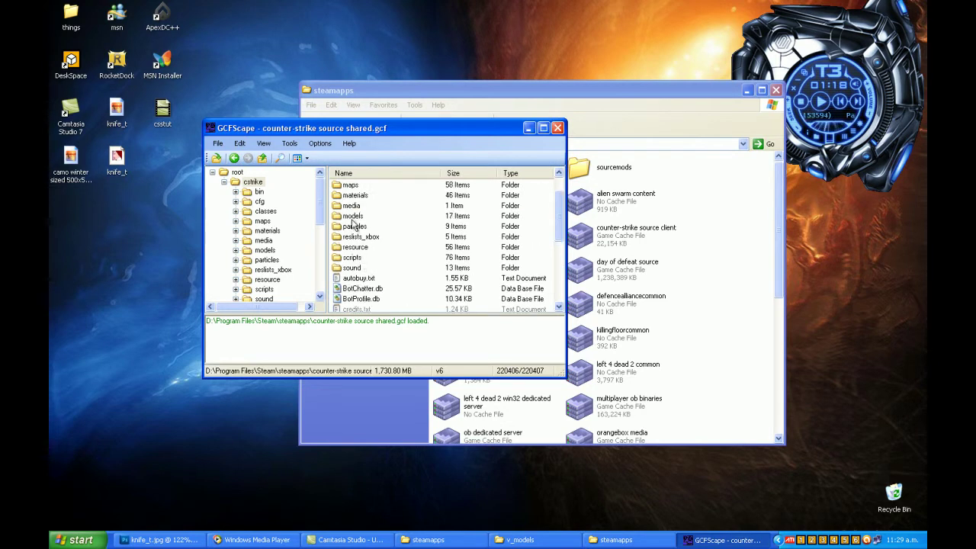
Step: Browse materials/models/weapons/v_models in GCFScape, then return to the Explorer v_models window
double_click(354, 195)
scroll(360, 229, down, 2)
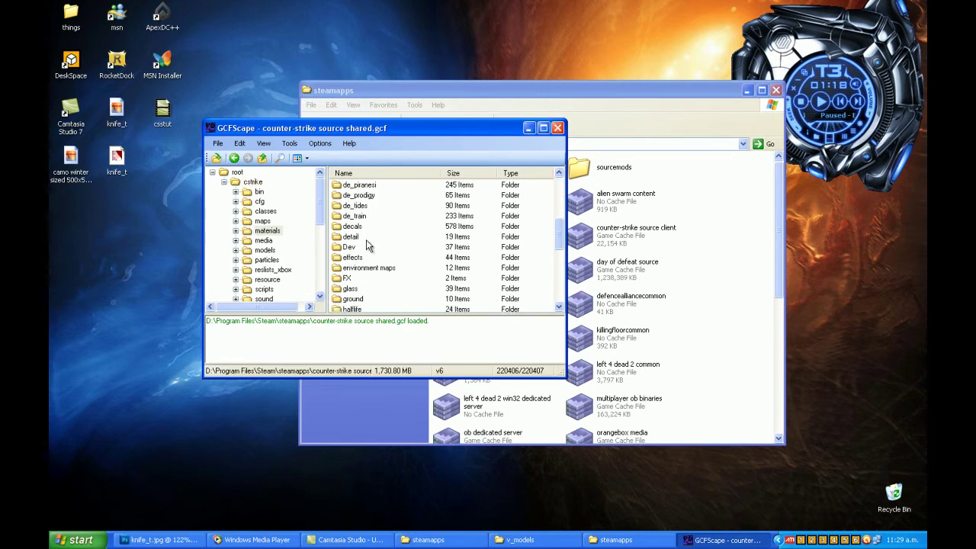
scroll(366, 251, down, 2)
scroll(364, 299, up, 2)
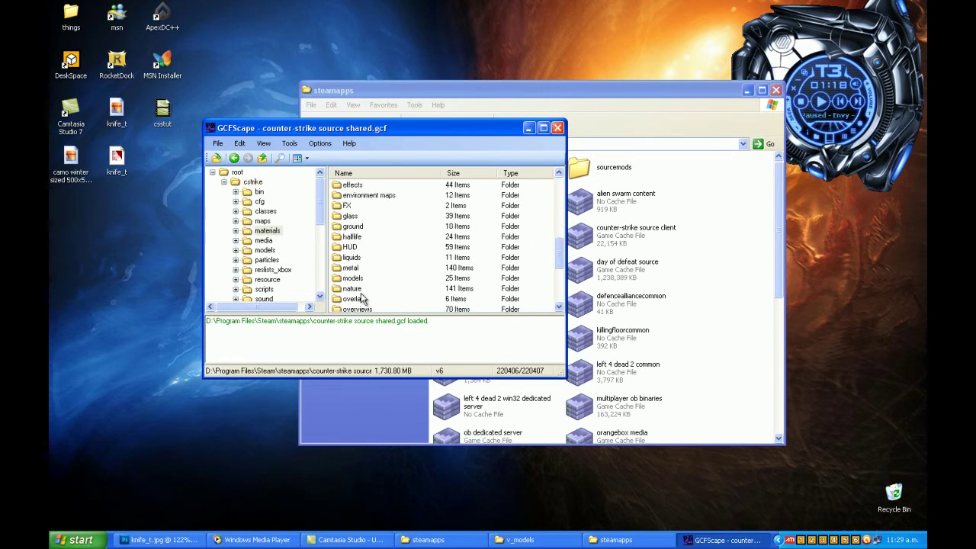
click(357, 251)
key(m)
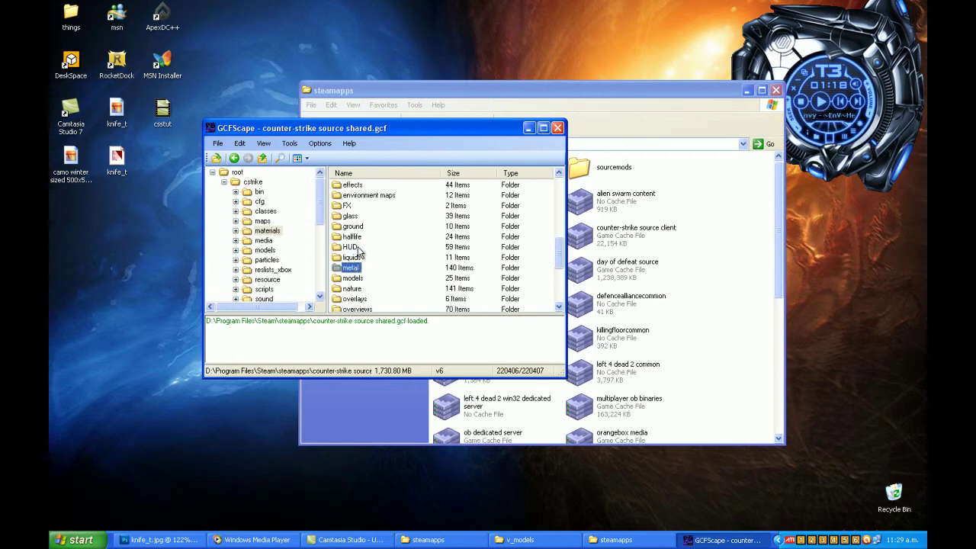
double_click(353, 277)
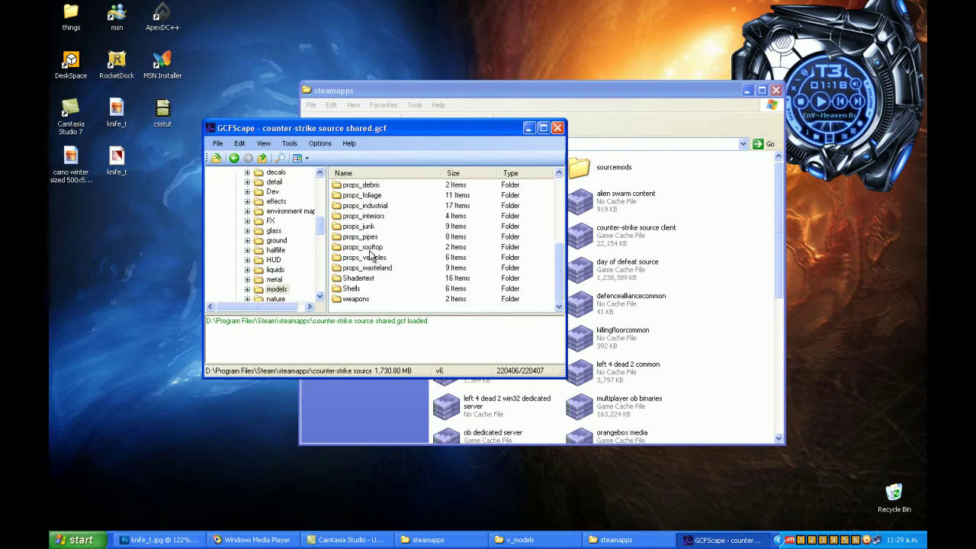
double_click(357, 298)
click(352, 186)
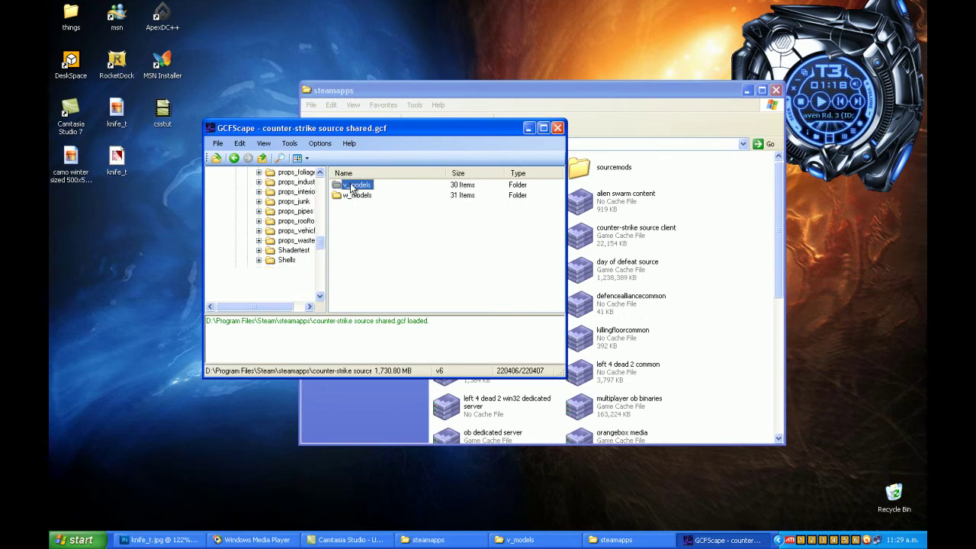
double_click(352, 186)
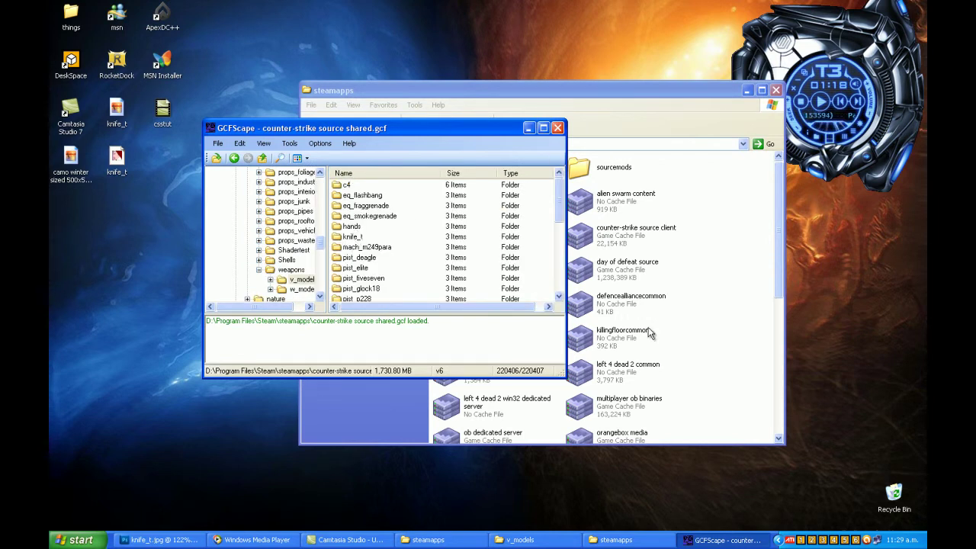
click(568, 538)
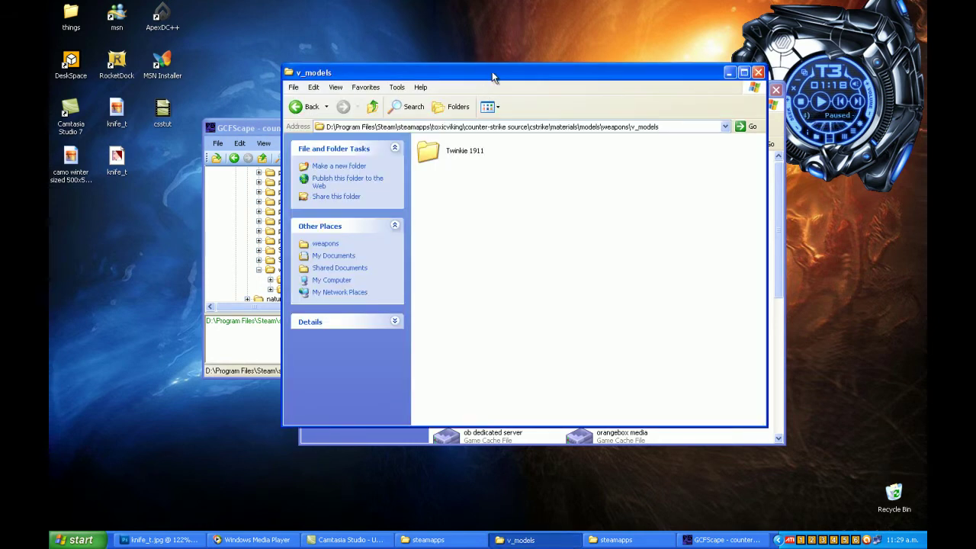
Step: Create a knife_t folder in v_models and move the desktop knife_t file into it
right_click(543, 162)
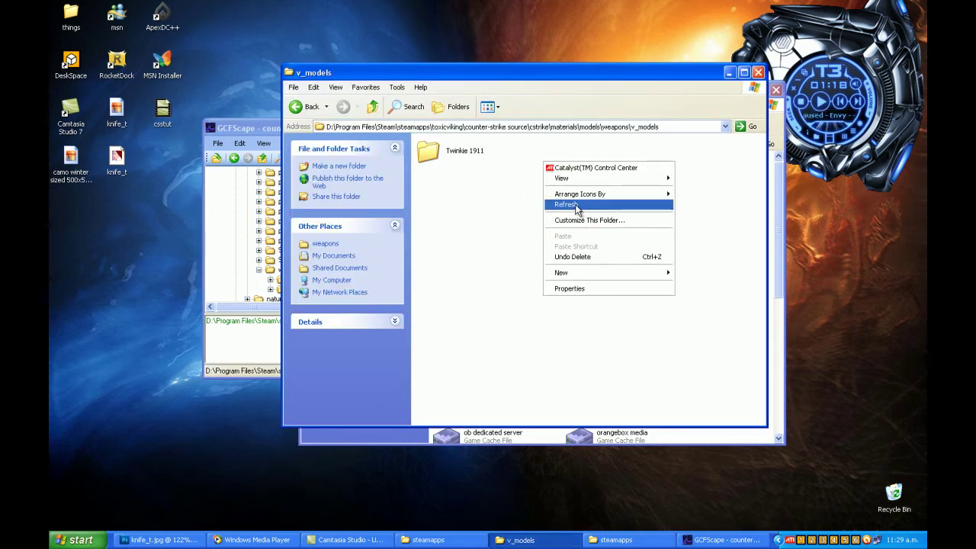
mouse_move(578, 272)
click(716, 275)
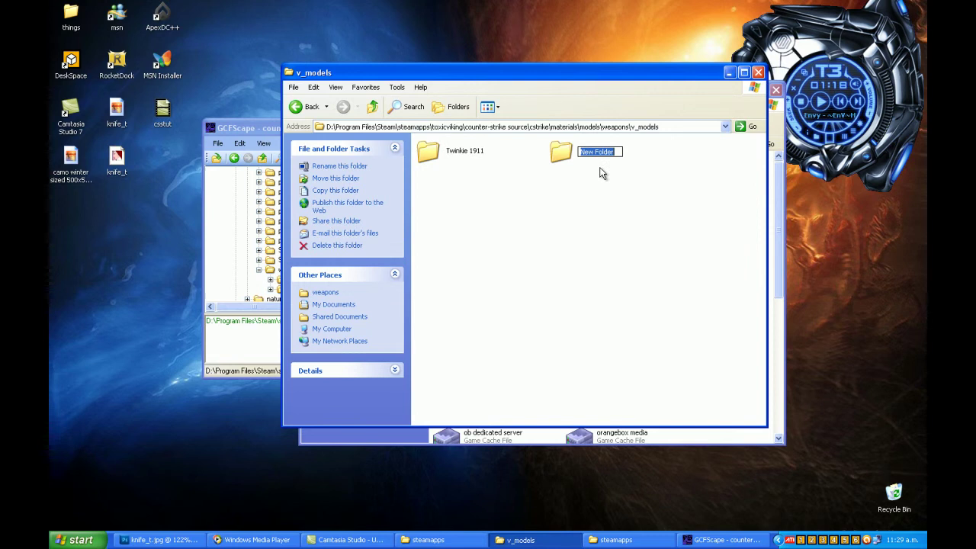
text(knife)
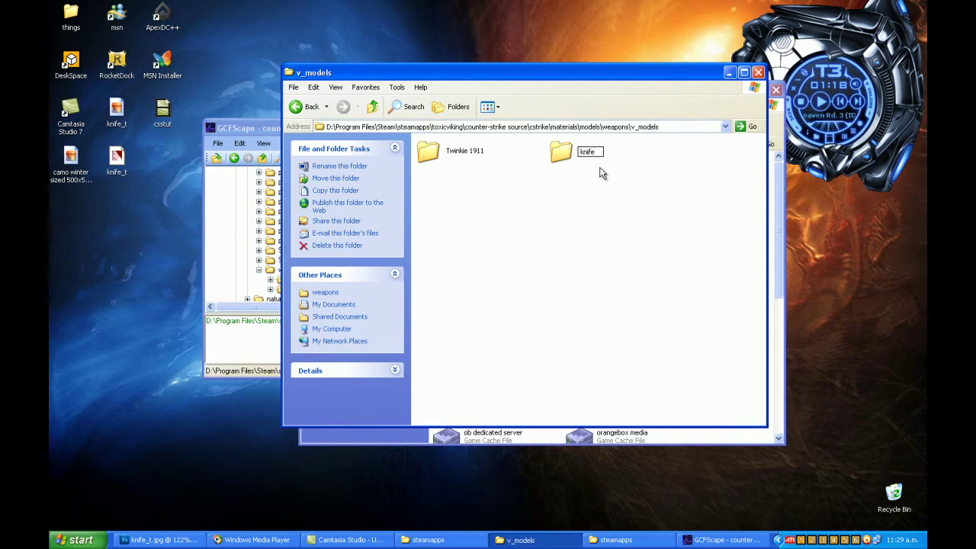
text(_t)
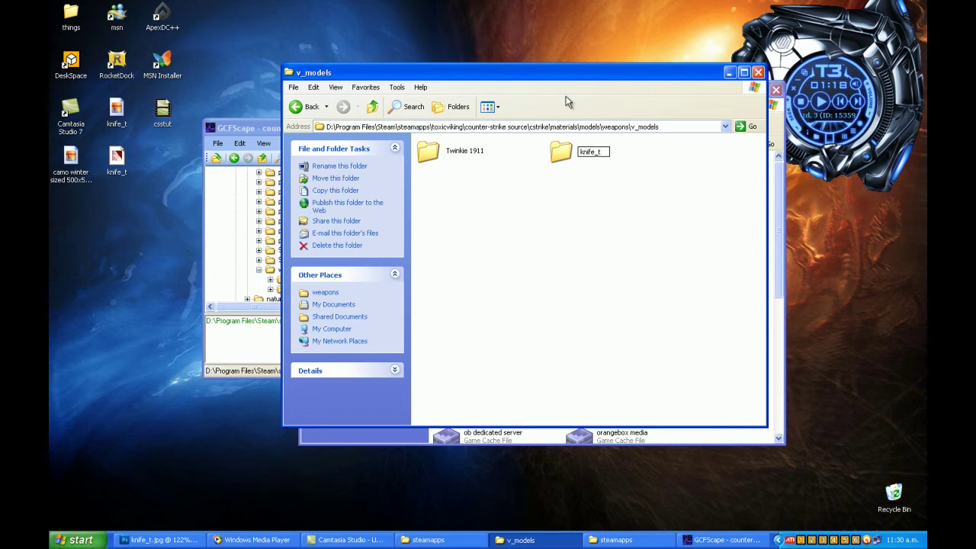
click(632, 202)
double_click(573, 144)
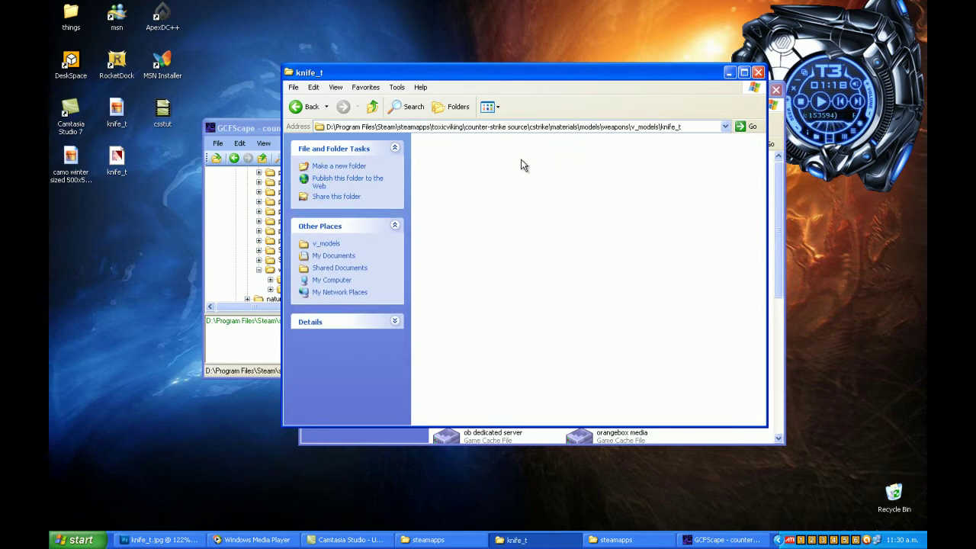
drag(114, 160, 469, 154)
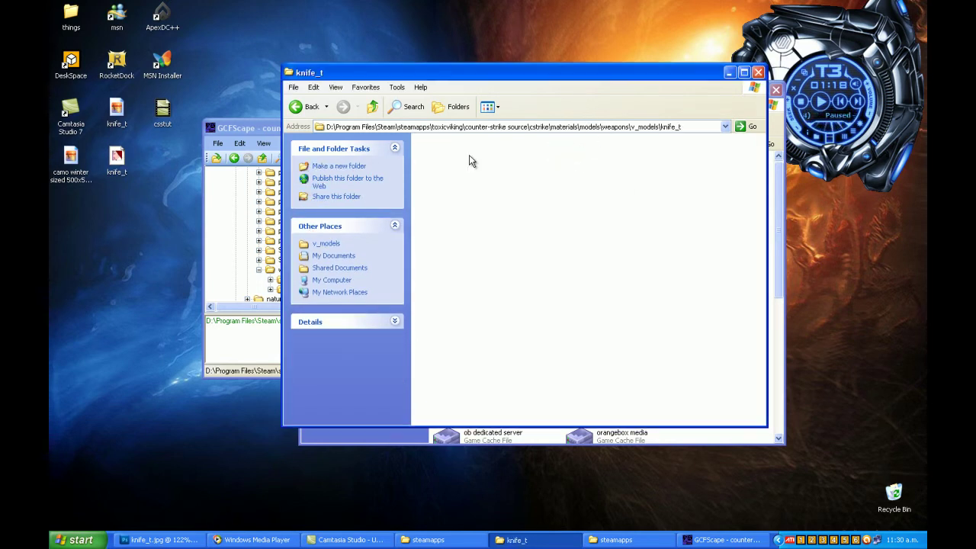
click(470, 226)
Step: Close the knife_t folder, GCFScape and the steamapps windows
click(758, 72)
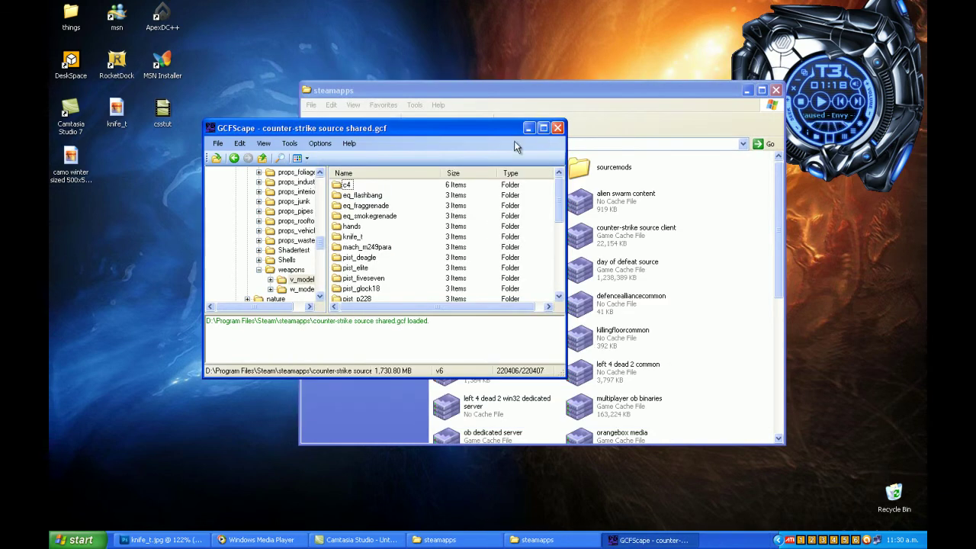
click(555, 129)
click(775, 90)
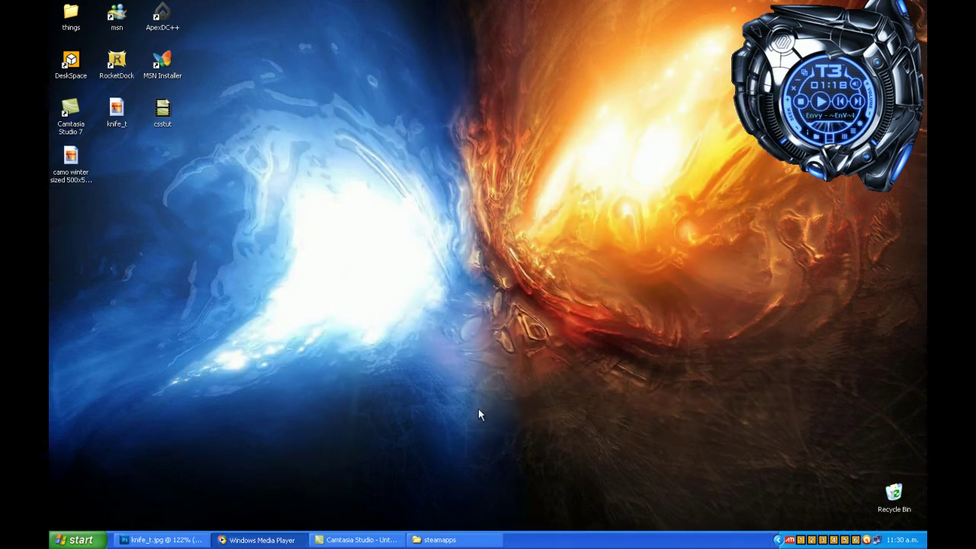